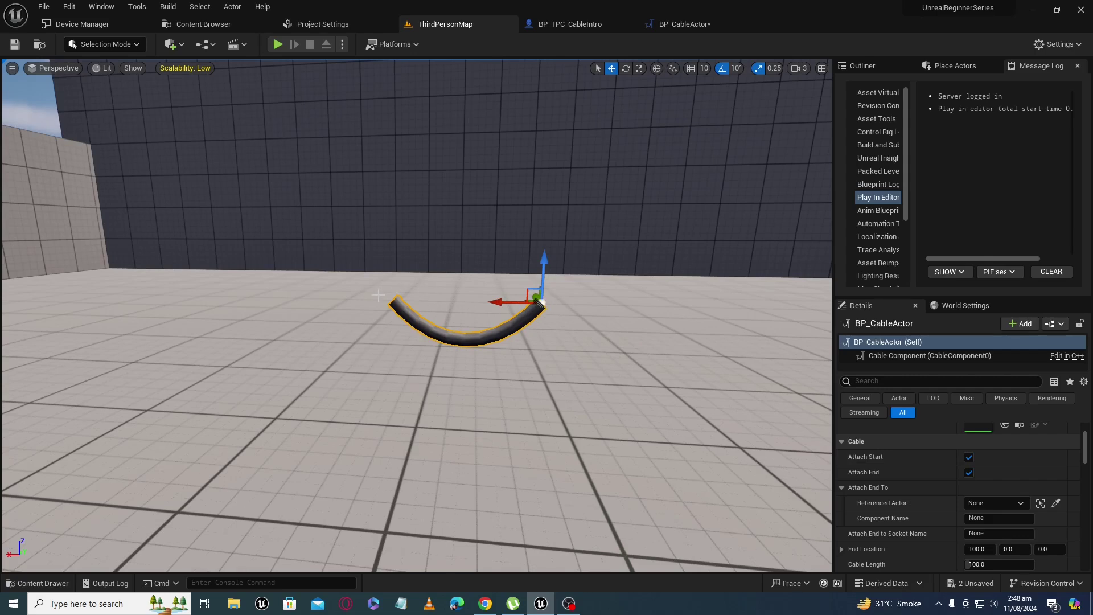
# Step: Turn off Attach Start on BP_CableActor, raise the actor to test the detached start, and turn Attach Start back on
pyautogui.click(969, 458)
pyautogui.moveTo(540, 268); pyautogui.dragTo(542, 225)
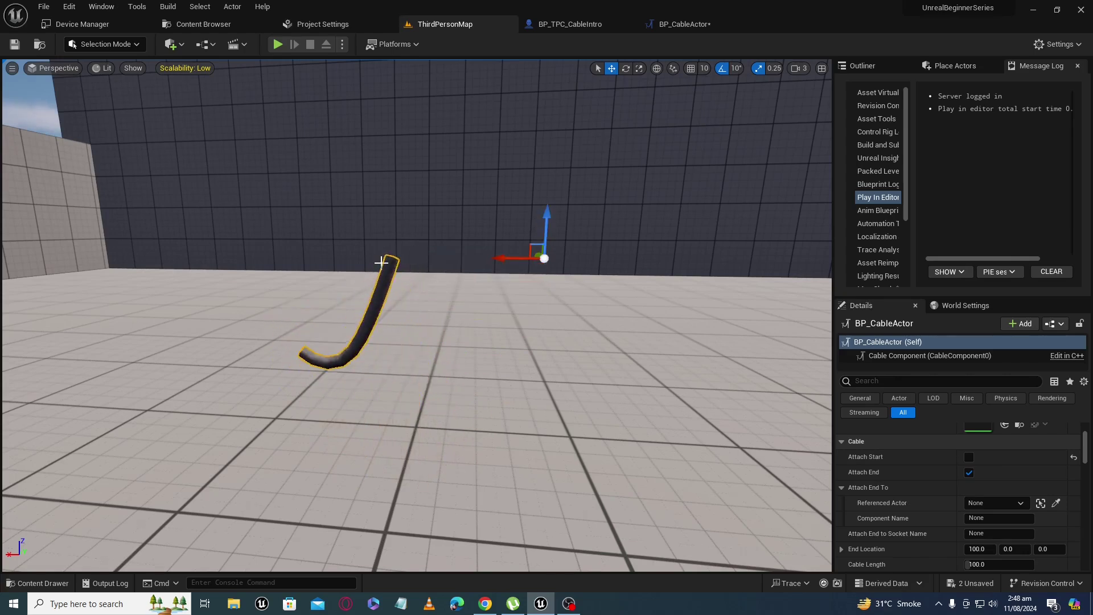
pyautogui.click(970, 458)
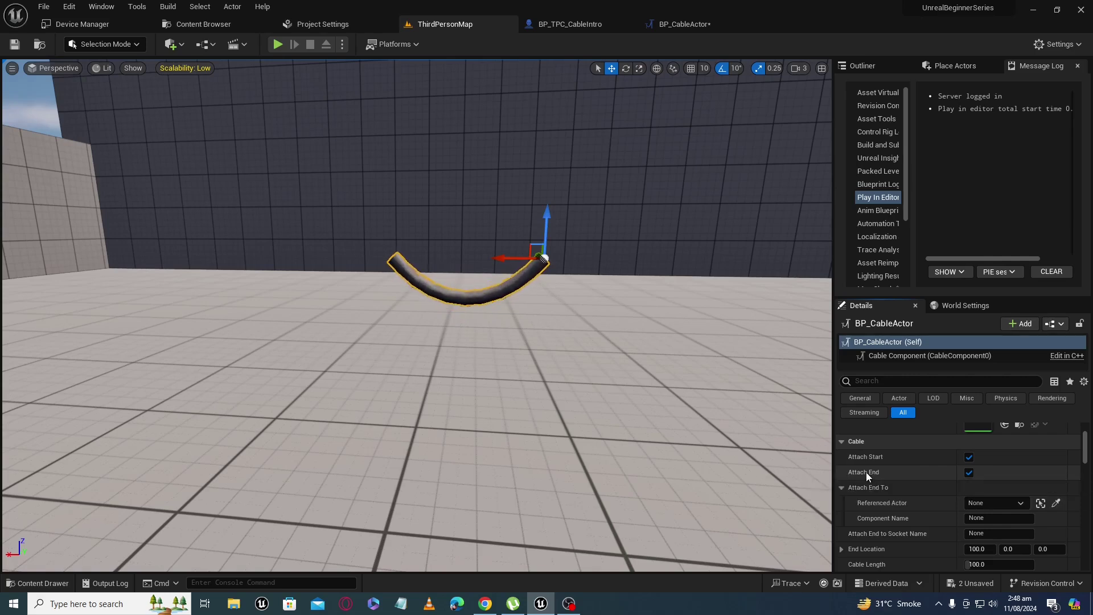
# Step: Turn off Attach End, raise the cable actor to test its loose end, and turn Attach End back on
pyautogui.click(969, 473)
pyautogui.moveTo(546, 225); pyautogui.dragTo(550, 183)
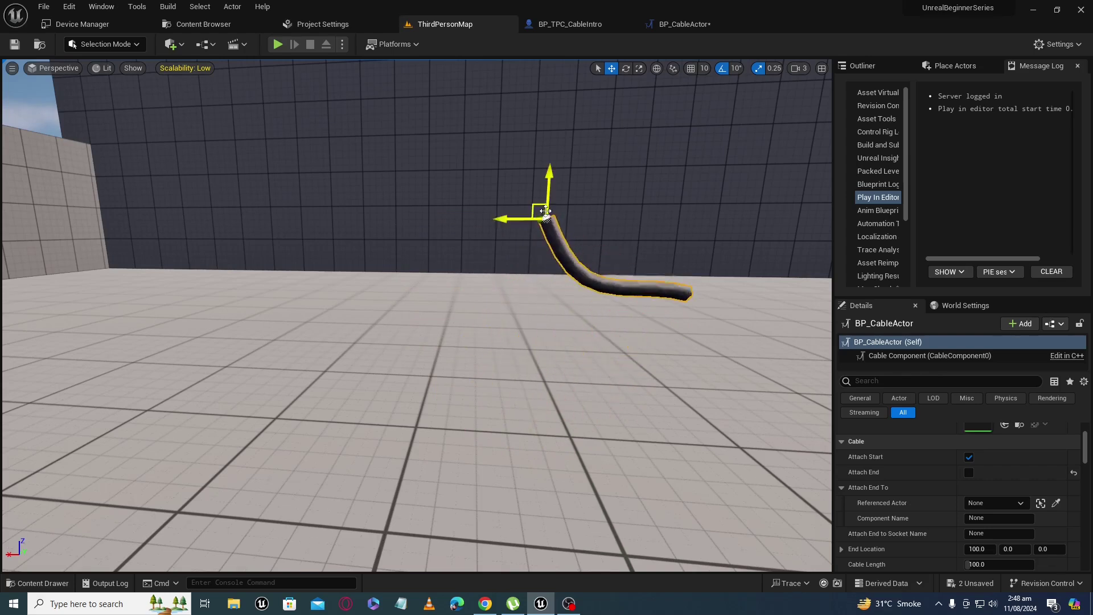
pyautogui.click(969, 473)
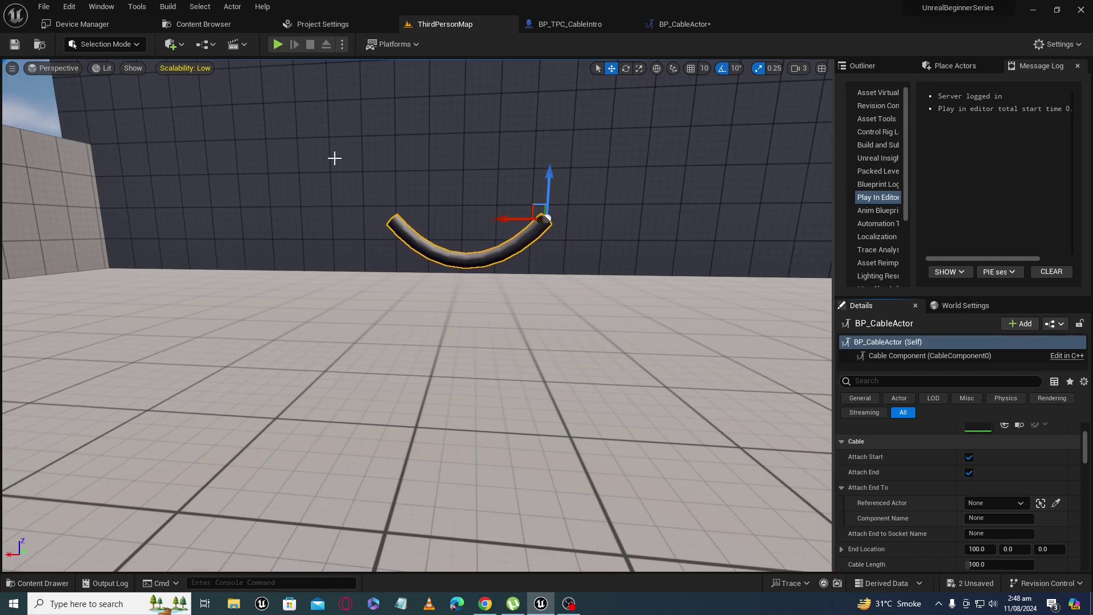
# Step: Set the X value of the cable's End Location to 0
pyautogui.scroll(-2, 911, 484)
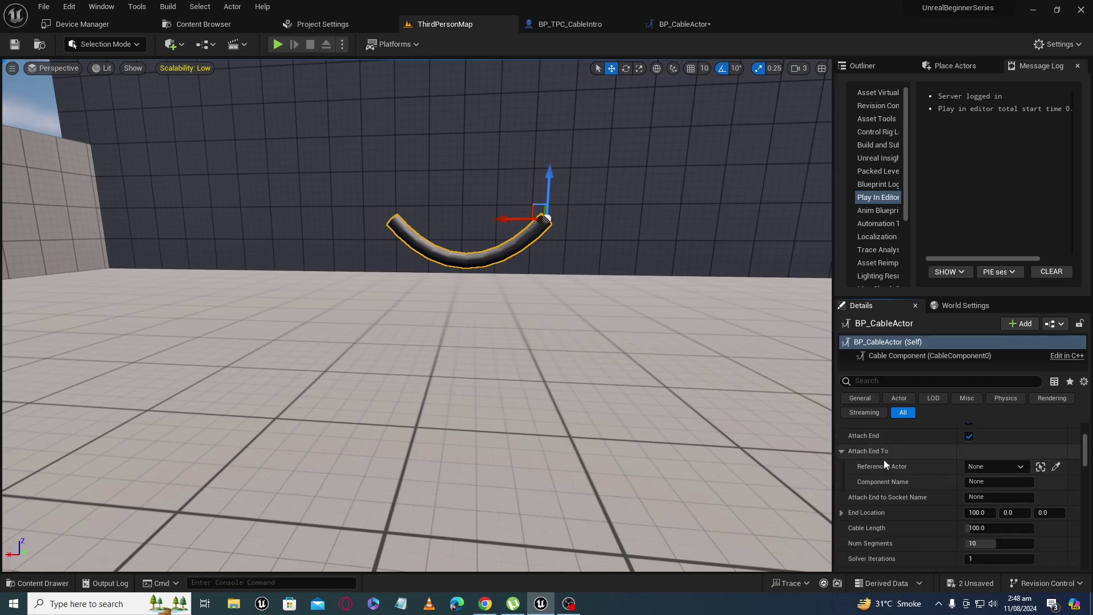
pyautogui.scroll(-1, 899, 476)
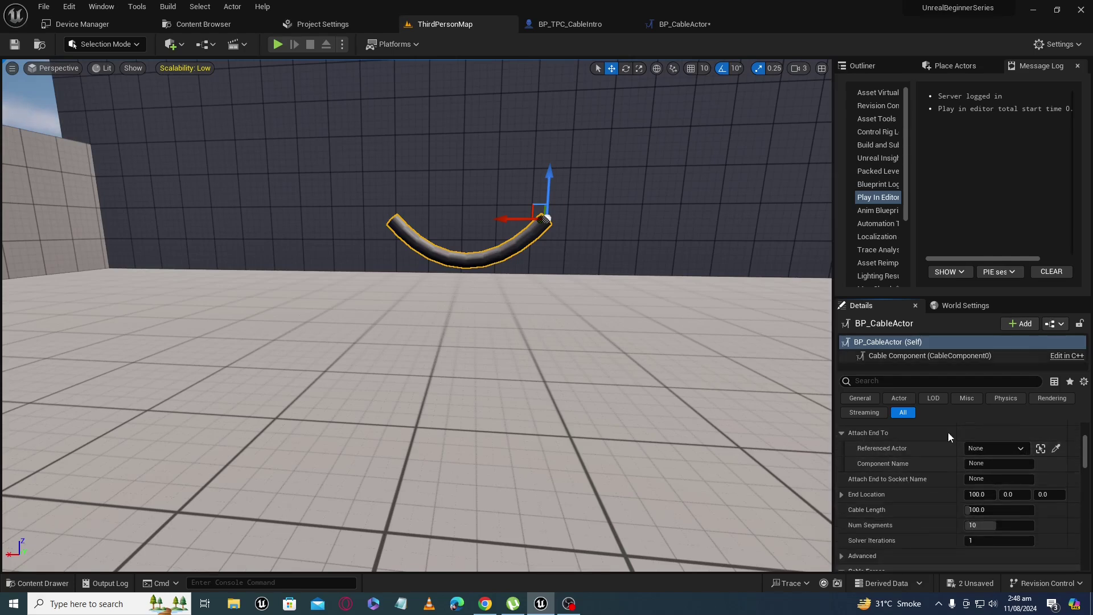
pyautogui.scroll(-1, 979, 496)
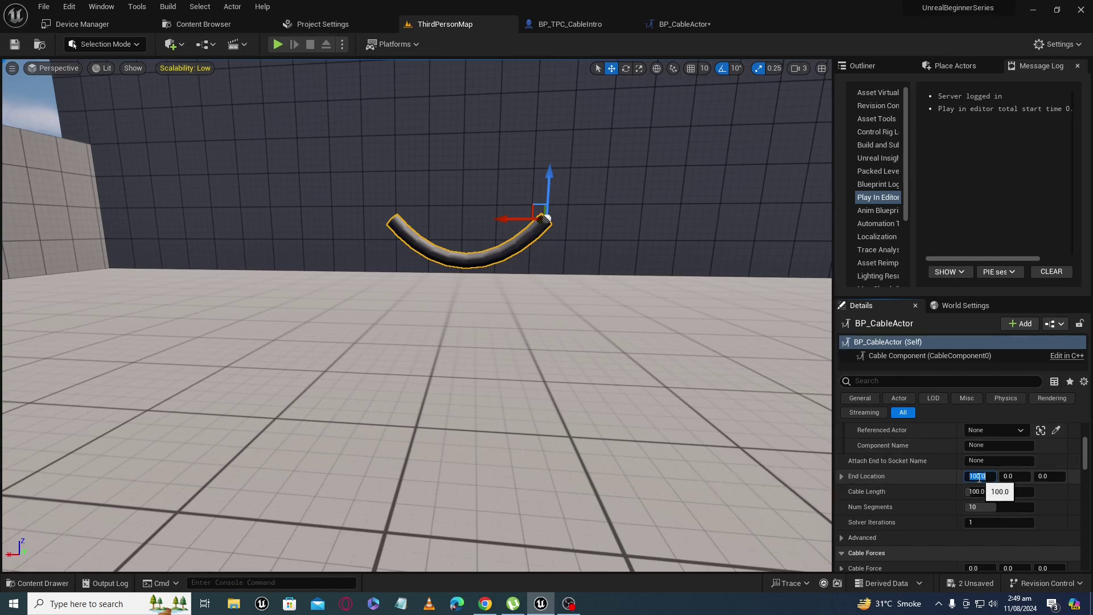
pyautogui.write('0')
pyautogui.press('Return')
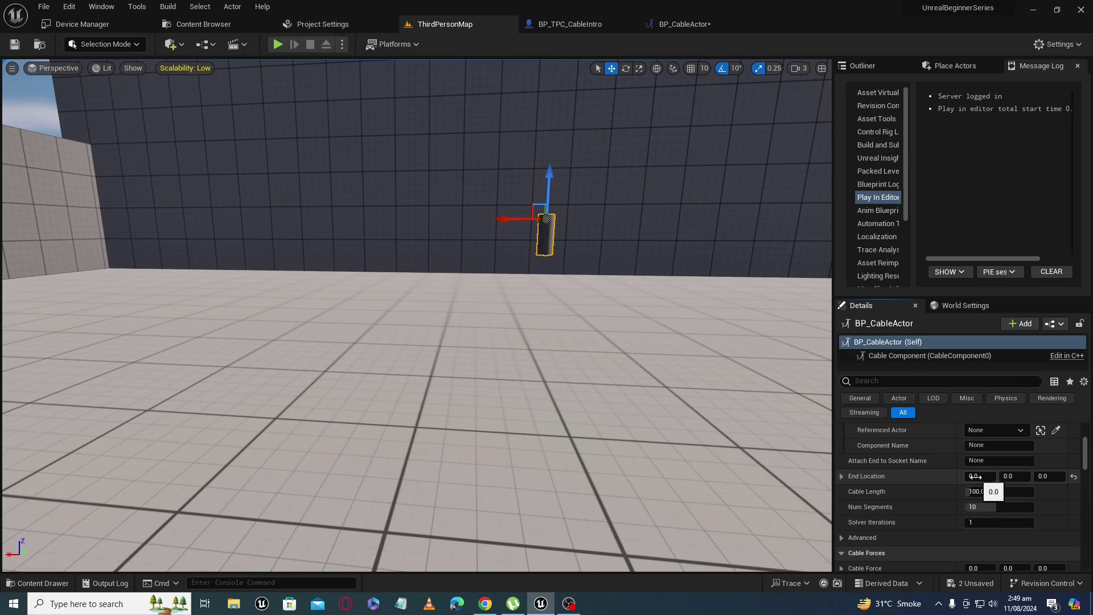
# Step: Increase the cable's End Location X to about 176 and view the stretched cable from another angle
pyautogui.moveTo(979, 476); pyautogui.dragTo(1017, 476)
pyautogui.moveTo(570, 319); pyautogui.dragTo(489, 319, button='right')
pyautogui.moveTo(592, 375); pyautogui.dragTo(399, 375, button='right')
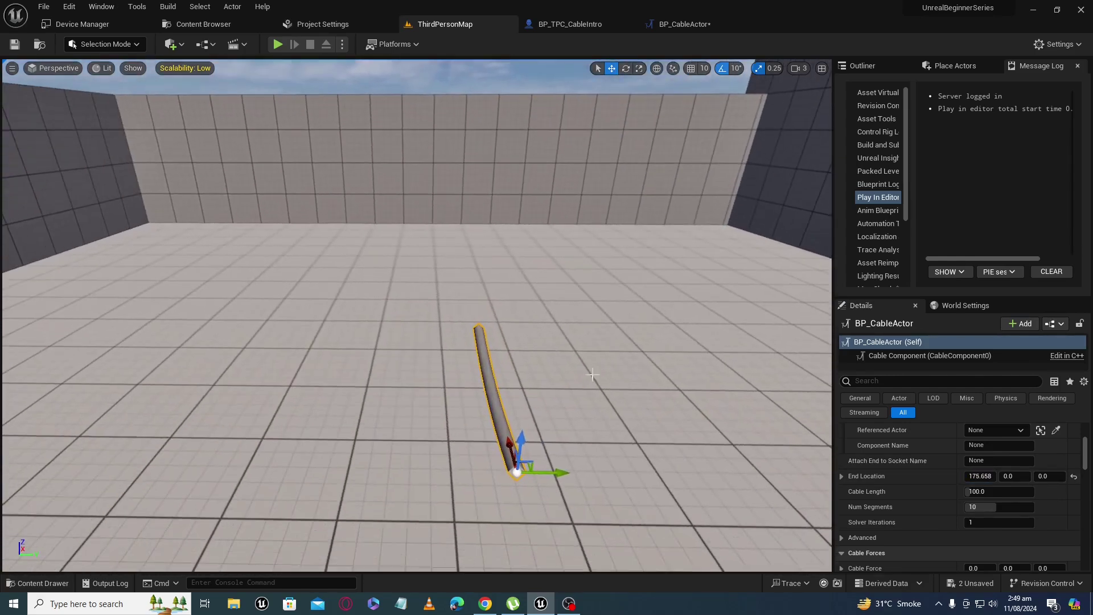
# Step: Set the cable's End Location to about 372 in Y and about -10 in Z
pyautogui.moveTo(1012, 476); pyautogui.dragTo(1059, 476)
pyautogui.moveTo(626, 387); pyautogui.dragTo(729, 358, button='right')
pyautogui.moveTo(748, 458); pyautogui.dragTo(702, 457, button='right')
pyautogui.moveTo(1047, 476)
pyautogui.mouseDown()
pyautogui.moveTo(1081, 476)
pyautogui.moveTo(1030, 476)
pyautogui.moveTo(1053, 477)
pyautogui.mouseUp()
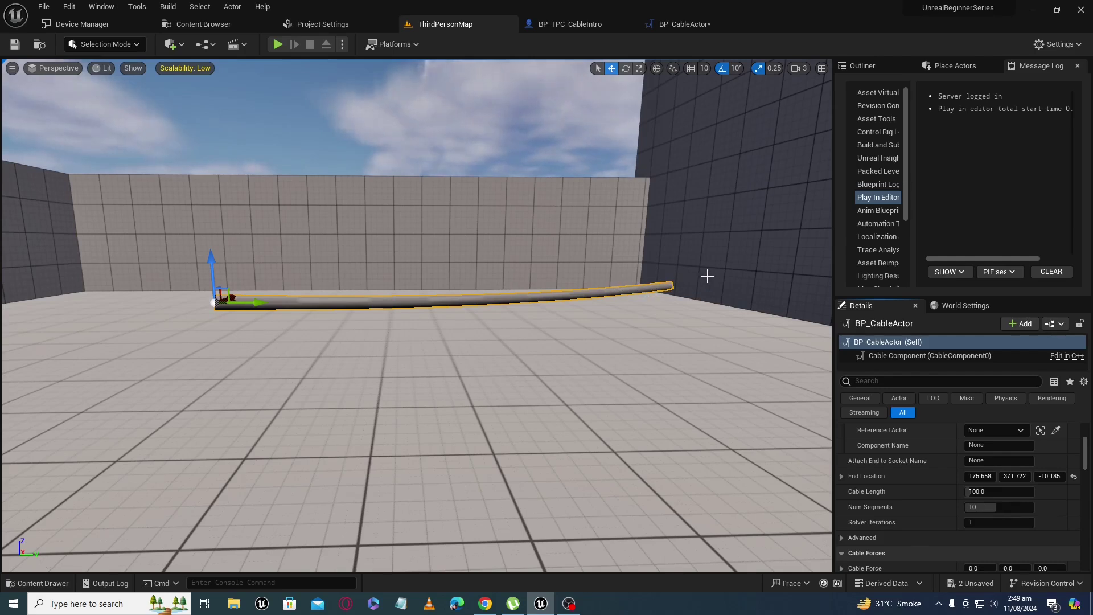
# Step: Reduce the cable's End Location X to about 107, and reset the whole End Location to its default
pyautogui.moveTo(983, 478)
pyautogui.mouseDown()
pyautogui.moveTo(970, 479)
pyautogui.moveTo(983, 478)
pyautogui.mouseUp()
pyautogui.moveTo(626, 352); pyautogui.dragTo(603, 348, button='right')
pyautogui.moveTo(786, 473)
pyautogui.mouseDown(button='right')
pyautogui.moveTo(769, 495)
pyautogui.moveTo(786, 473)
pyautogui.mouseUp(button='right')
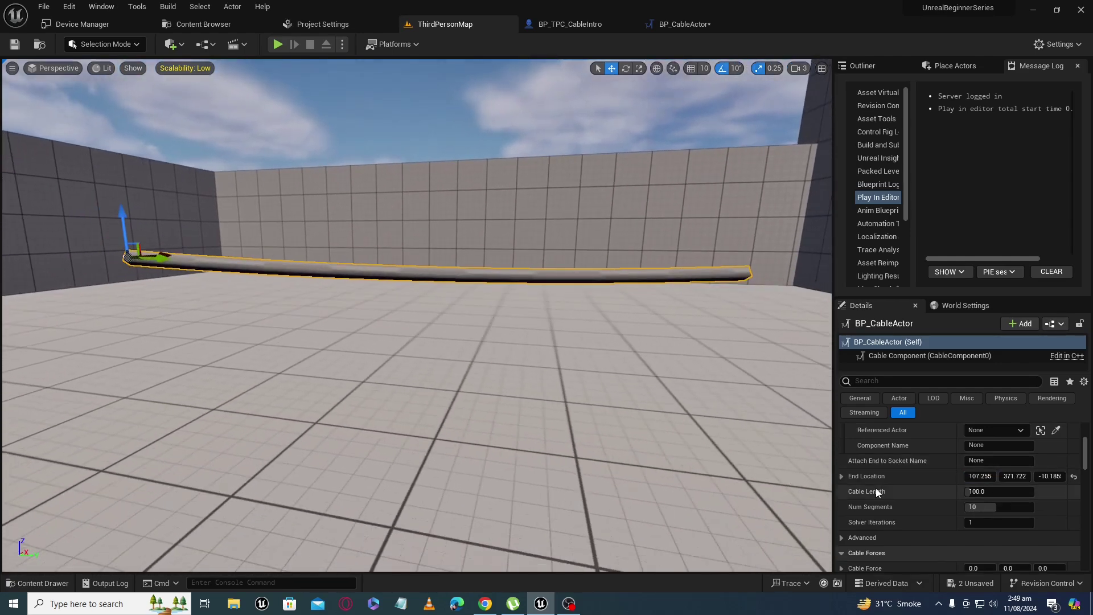
pyautogui.click(1073, 476)
pyautogui.moveTo(740, 467); pyautogui.dragTo(711, 467, button='right')
pyautogui.moveTo(228, 364); pyautogui.dragTo(358, 363, button='right')
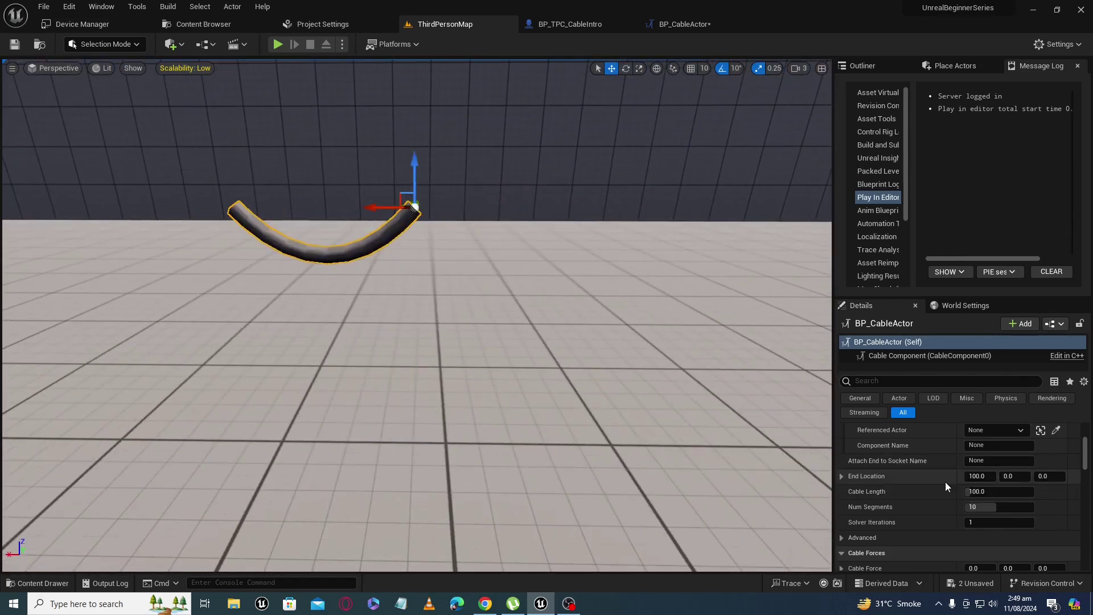
# Step: Set the X value of the cable's End Location to 200
pyautogui.moveTo(973, 476); pyautogui.dragTo(1025, 476)
pyautogui.click(979, 476)
pyautogui.write('200')
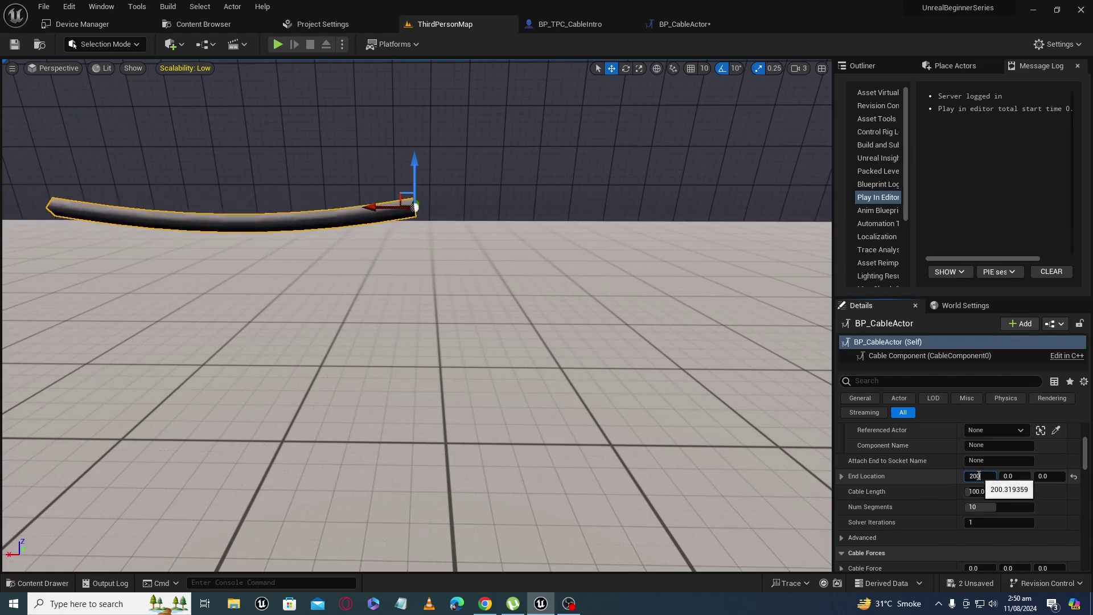
pyautogui.press('Return')
# Step: Reduce the Cable Length to 0 and check the cable's sag in the viewport
pyautogui.moveTo(513, 384); pyautogui.dragTo(401, 383, button='right')
pyautogui.moveTo(602, 391); pyautogui.dragTo(597, 391, button='right')
pyautogui.press('s')
pyautogui.press('q')
pyautogui.moveTo(694, 384); pyautogui.dragTo(694, 385, button='right')
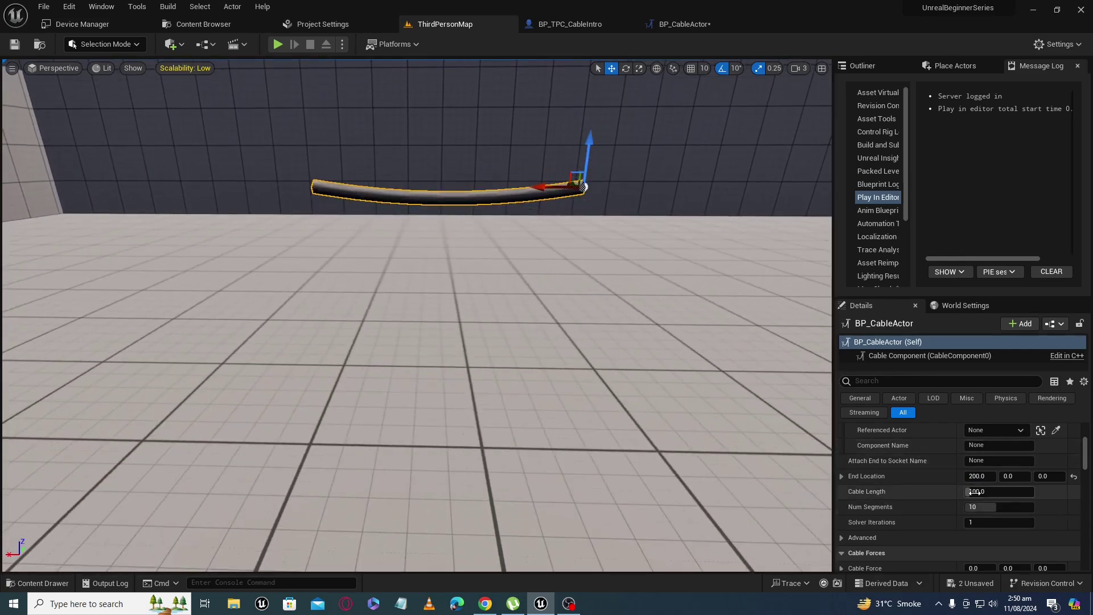
pyautogui.moveTo(981, 492); pyautogui.dragTo(934, 492)
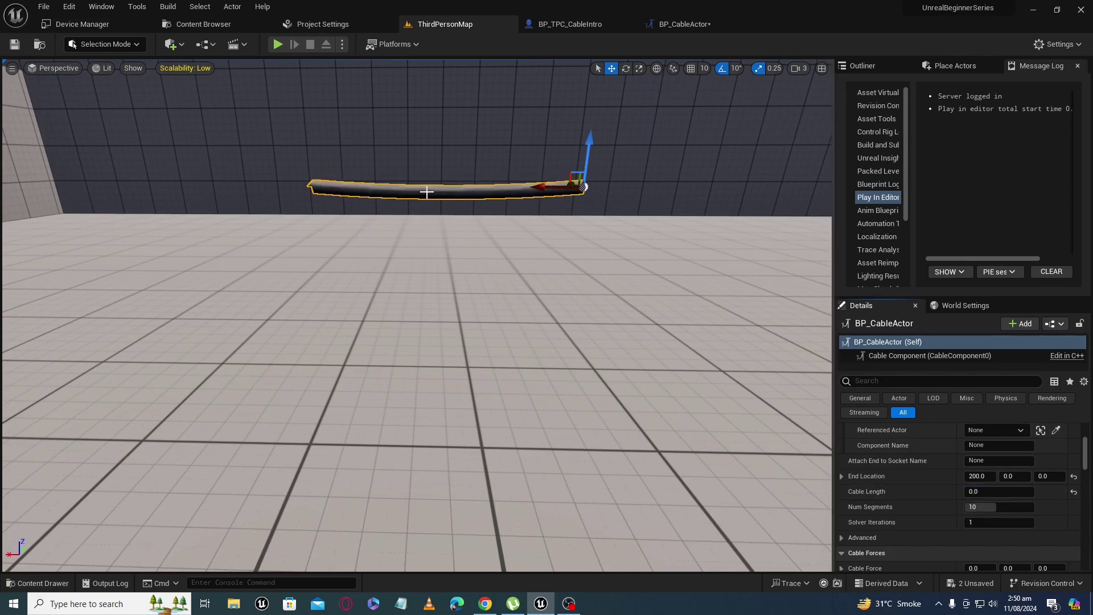
pyautogui.moveTo(447, 238); pyautogui.dragTo(446, 223)
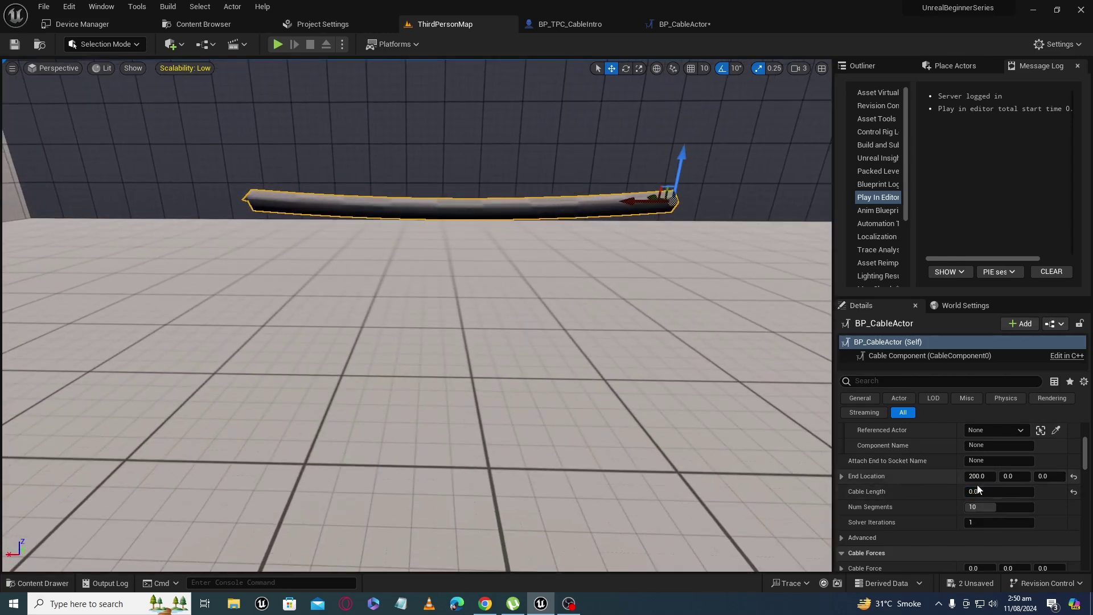
# Step: Increase the Cable Length to about 296 and inspect the bends between the cable's segments up close
pyautogui.moveTo(975, 491); pyautogui.dragTo(1018, 491)
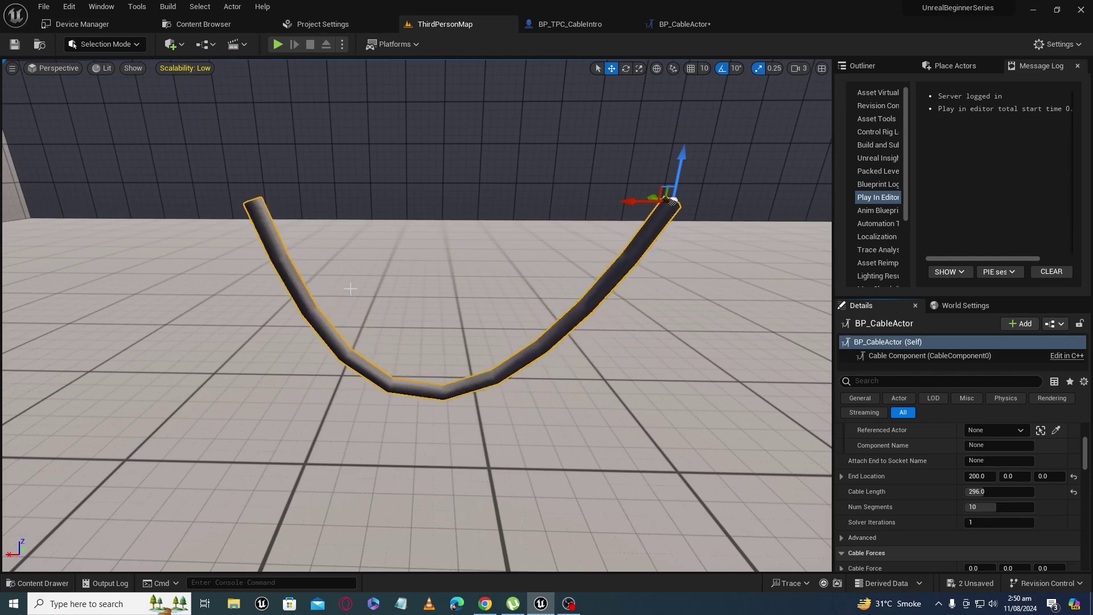
pyautogui.scroll(5, 582, 356)
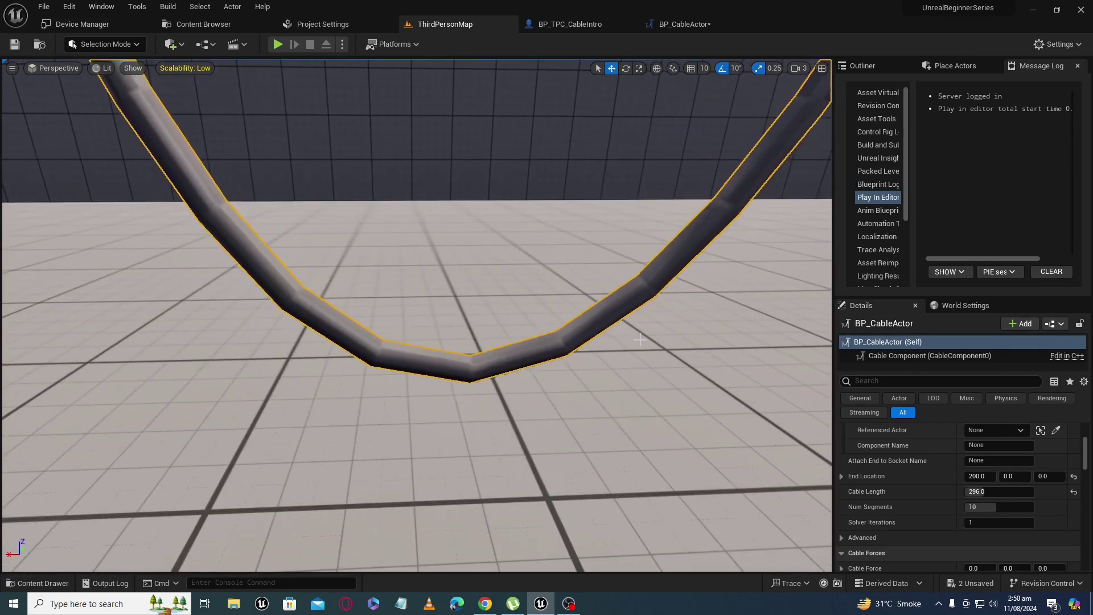
pyautogui.scroll(-5, 579, 286)
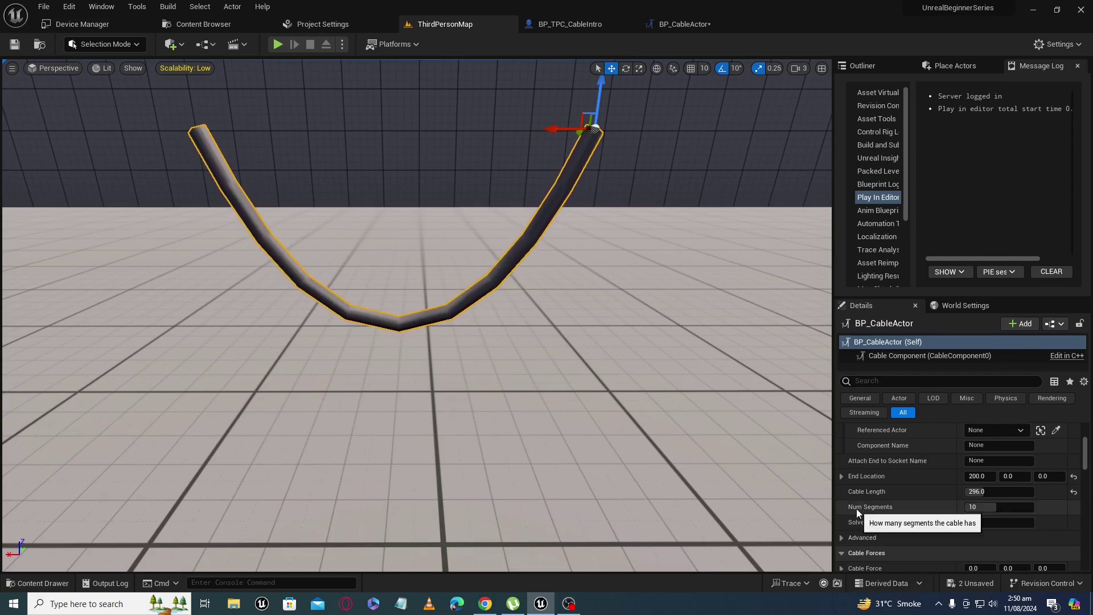
# Step: Raise Num Segments to 20 and move the cable actor upward to test how smoothly the cable swings
pyautogui.moveTo(989, 507); pyautogui.dragTo(1013, 507)
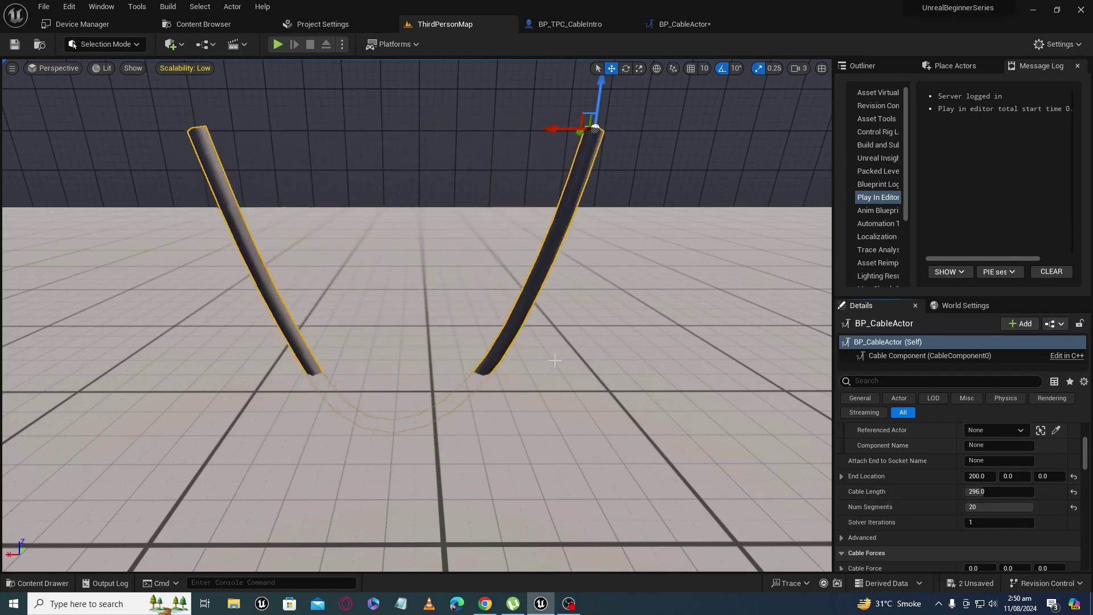
pyautogui.moveTo(599, 94); pyautogui.dragTo(602, 63)
pyautogui.scroll(-5, 458, 259)
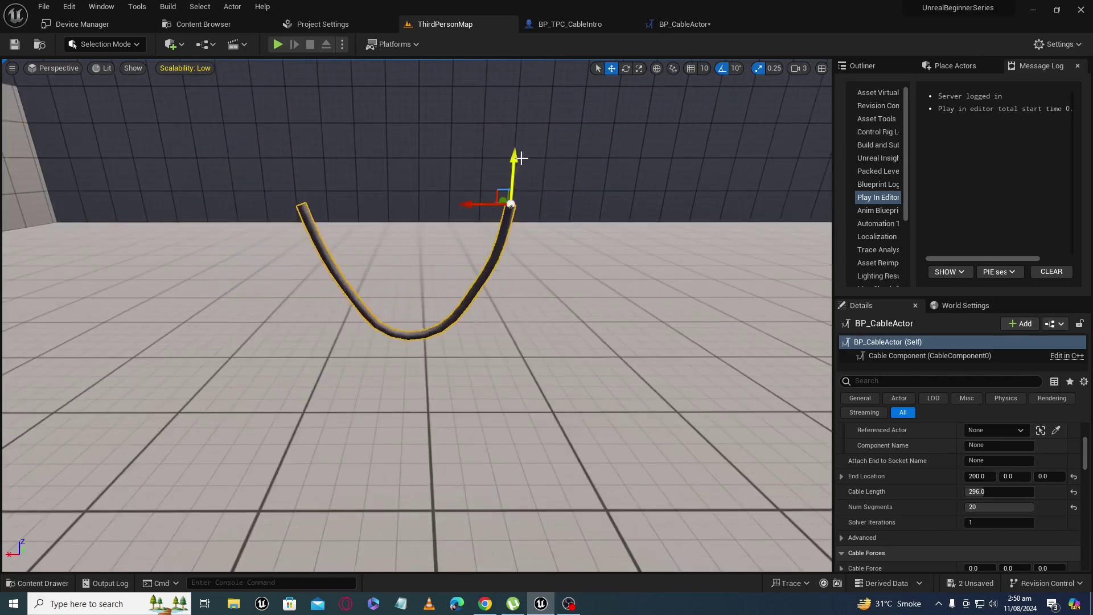
pyautogui.moveTo(516, 160); pyautogui.dragTo(515, 145)
pyautogui.moveTo(458, 259); pyautogui.dragTo(457, 194)
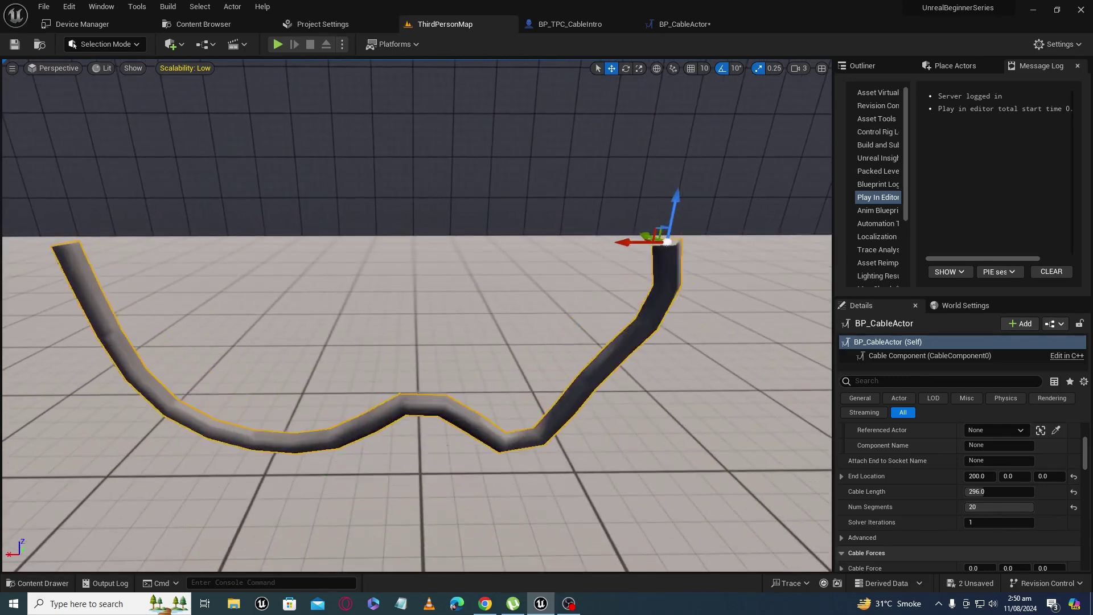
pyautogui.moveTo(457, 193); pyautogui.dragTo(458, 239, button='middle')
pyautogui.moveTo(457, 239); pyautogui.dragTo(458, 307)
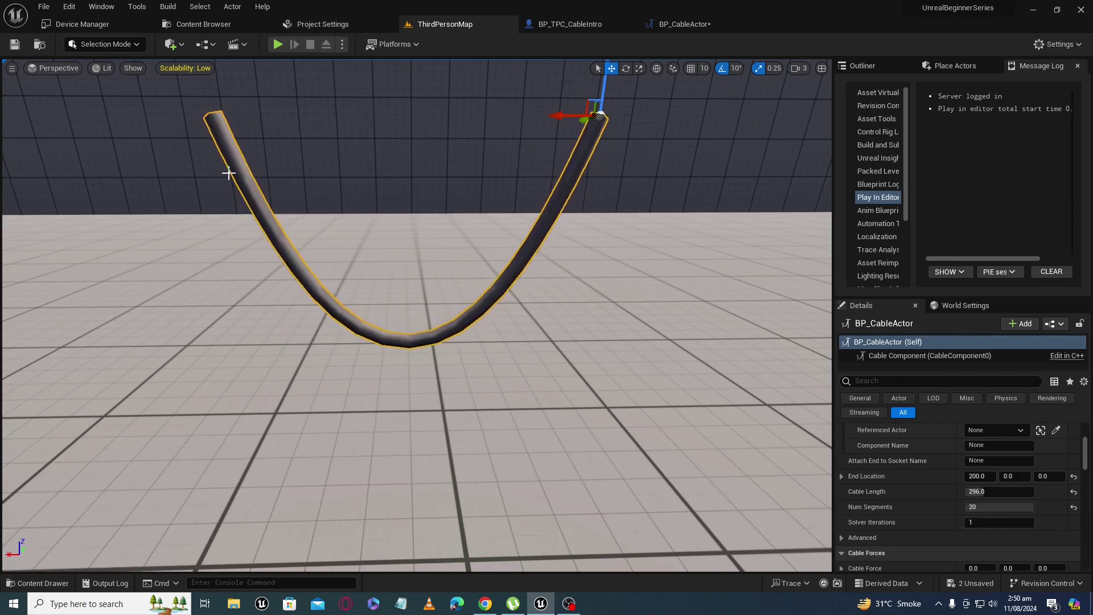
# Step: Reduce the cable's Num Segments to 4
pyautogui.moveTo(1001, 506); pyautogui.dragTo(971, 506)
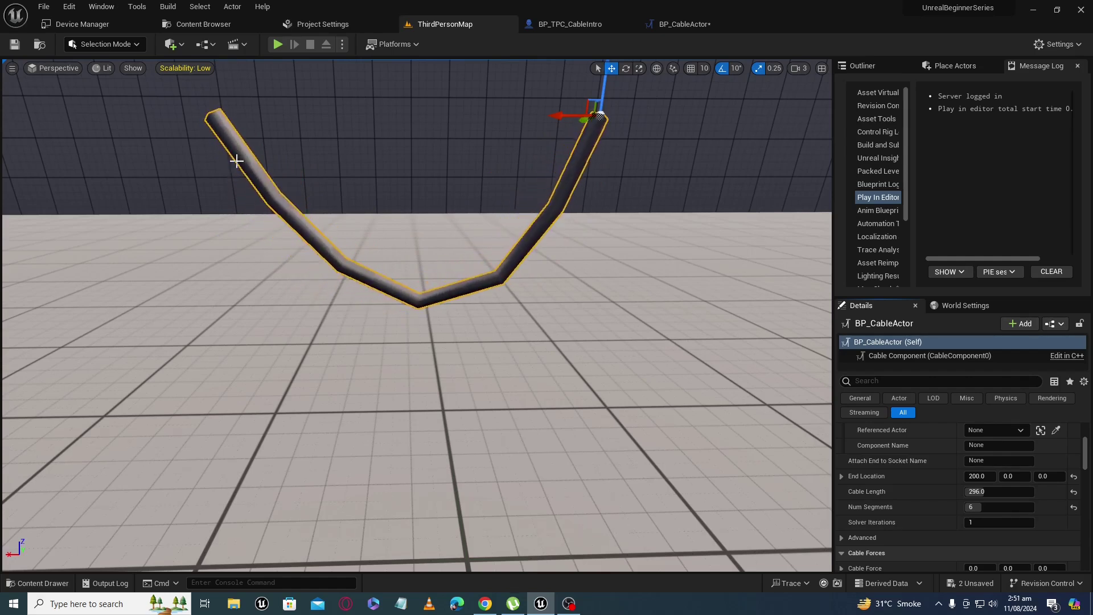
pyautogui.moveTo(1005, 508); pyautogui.dragTo(999, 507)
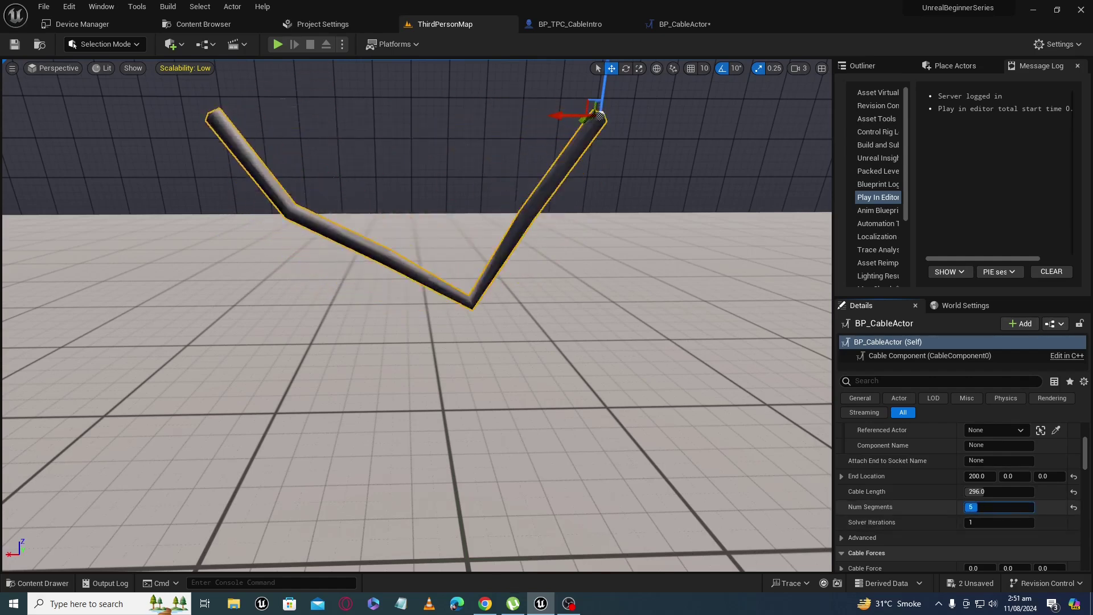
pyautogui.write('4')
pyautogui.press('Return')
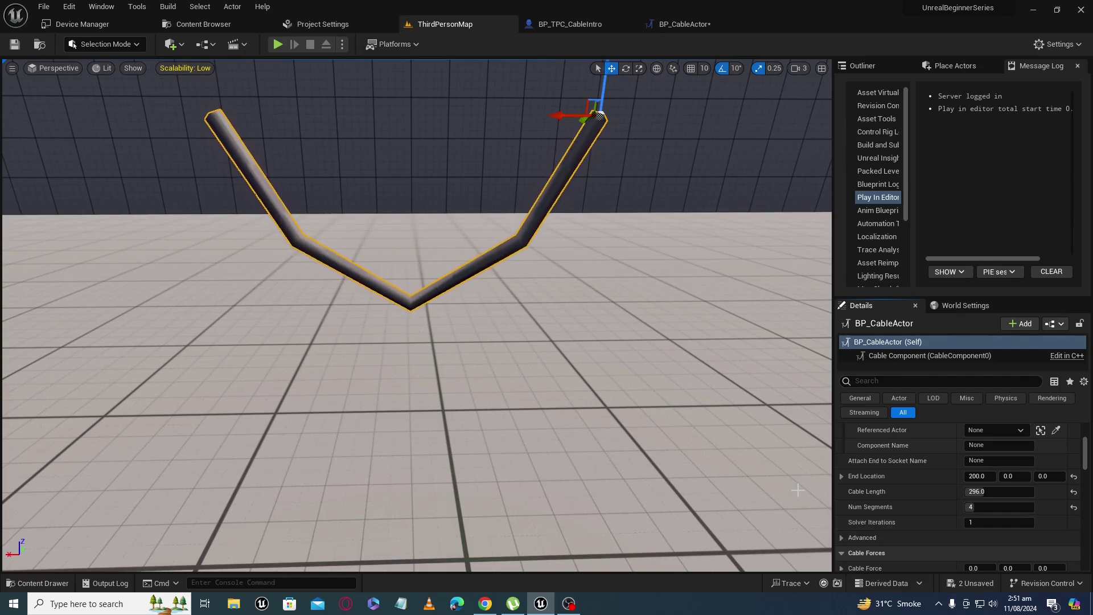
# Step: Restore Num Segments to 10 and set Solver Iterations to 6, viewing the cable's lower curve
pyautogui.moveTo(976, 521); pyautogui.dragTo(938, 528)
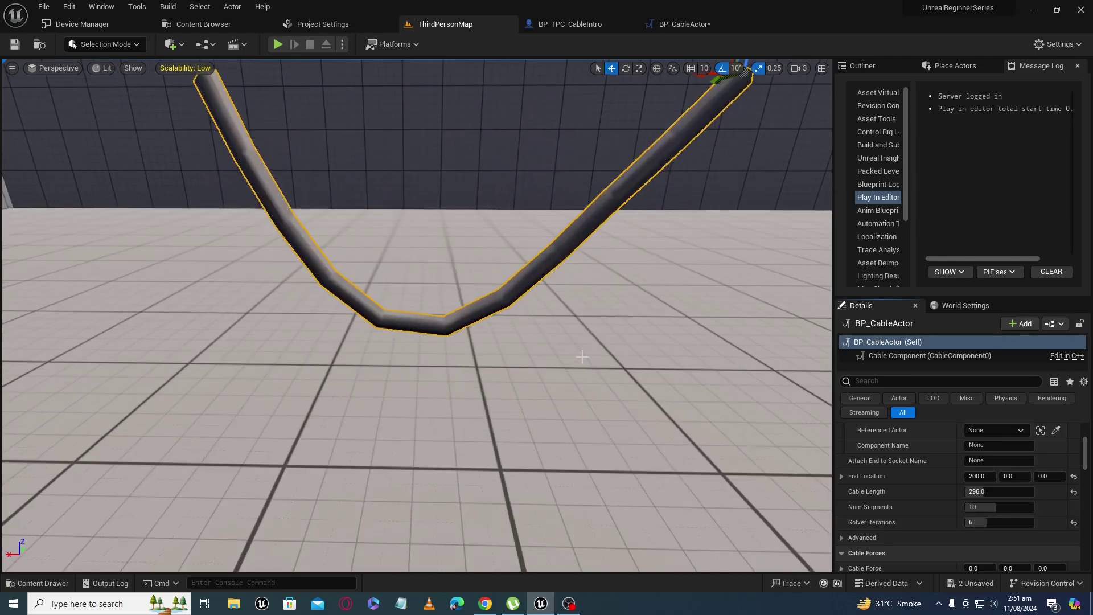
pyautogui.moveTo(581, 359)
pyautogui.mouseDown(button='right')
pyautogui.moveTo(569, 370)
pyautogui.moveTo(575, 348)
pyautogui.moveTo(581, 370)
pyautogui.moveTo(581, 359)
pyautogui.mouseUp(button='right')
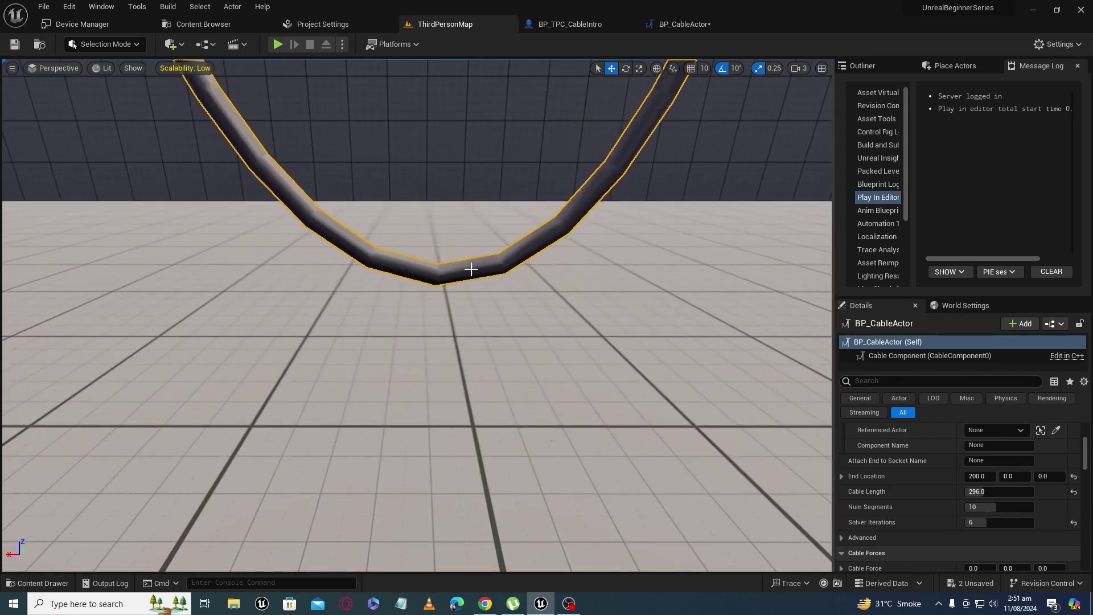
pyautogui.moveTo(481, 275); pyautogui.dragTo(483, 258, button='right')
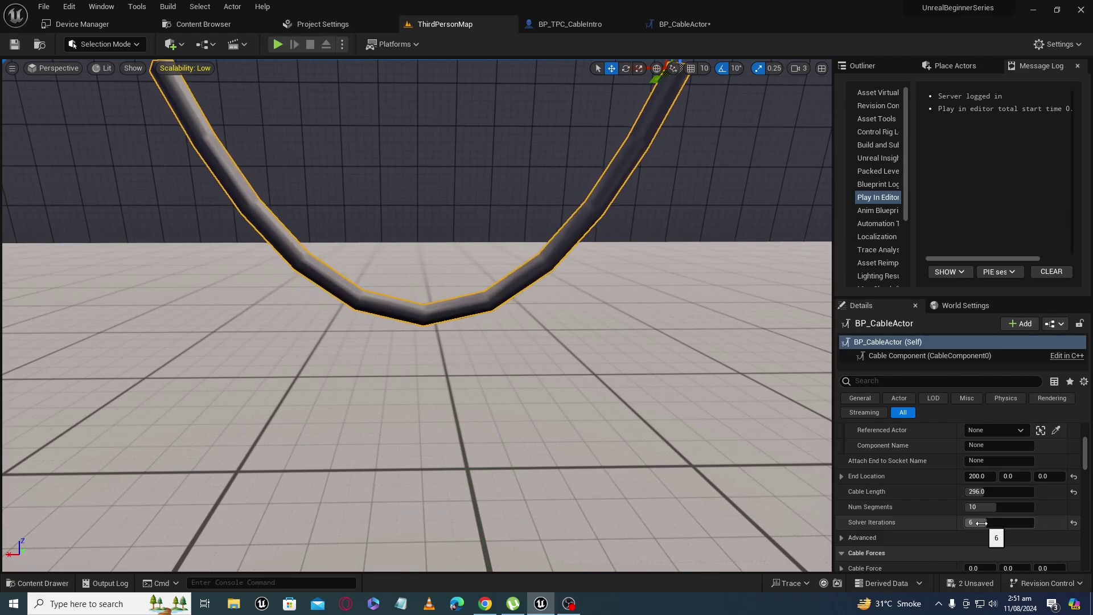
# Step: Try Solver Iterations at 1 and 16 to compare the cable's stiffness, and settle on 8
pyautogui.moveTo(981, 523); pyautogui.dragTo(964, 522)
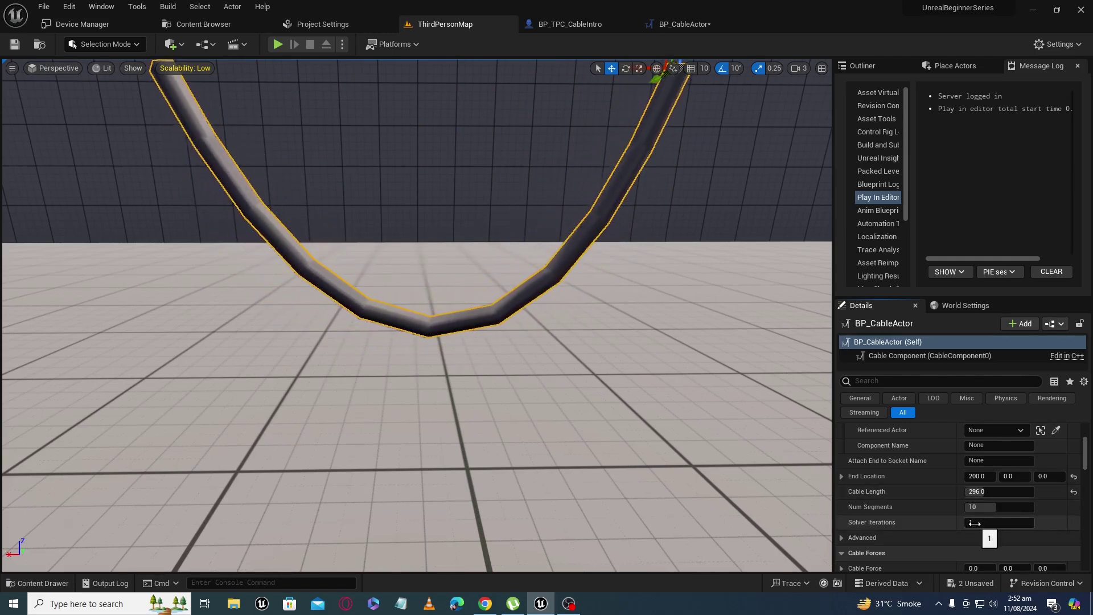
pyautogui.moveTo(975, 523); pyautogui.dragTo(991, 523)
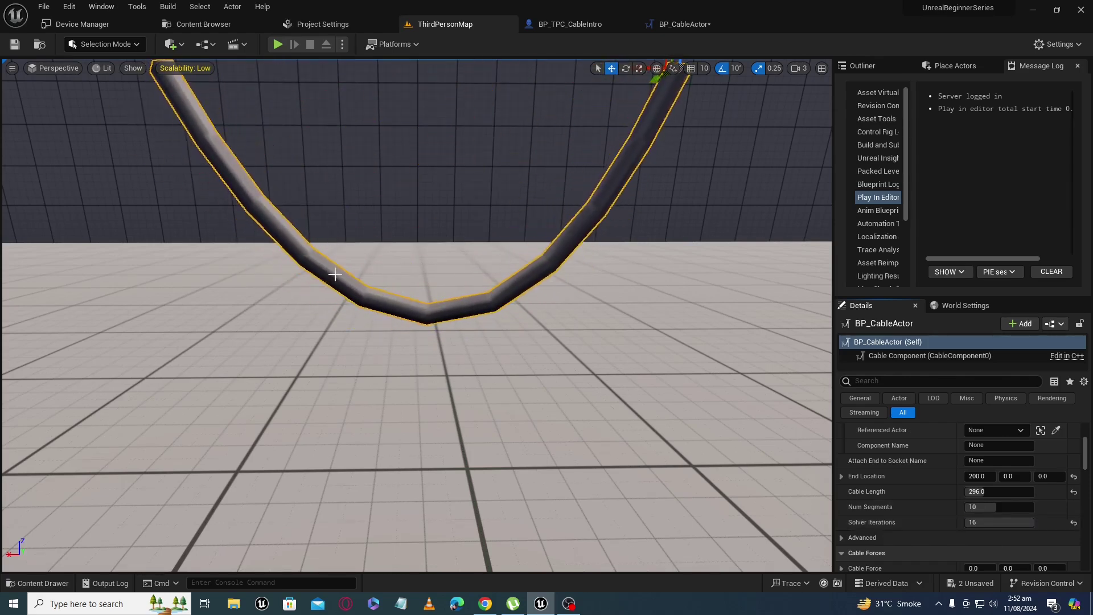
pyautogui.moveTo(1011, 526)
pyautogui.mouseDown()
pyautogui.moveTo(980, 526)
pyautogui.moveTo(1008, 523)
pyautogui.moveTo(996, 522)
pyautogui.mouseUp()
pyautogui.click(1073, 522)
pyautogui.moveTo(594, 393); pyautogui.dragTo(587, 348, button='middle')
# Step: Apply a sideways Cable Force, raising its Y value first to about 1425 and further to about 236451
pyautogui.scroll(-1, 593, 393)
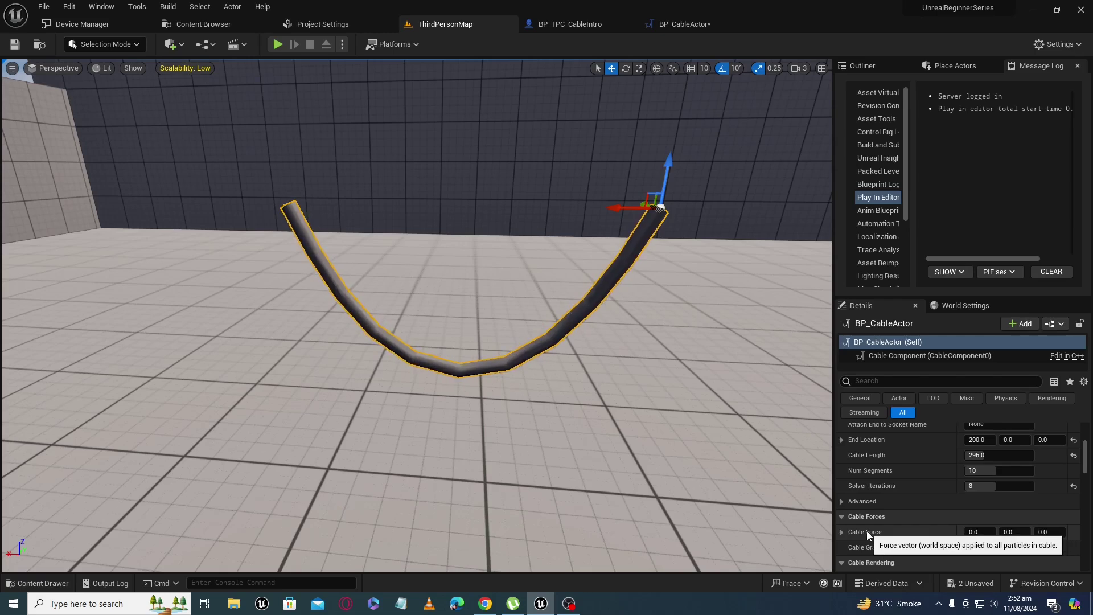
pyautogui.moveTo(595, 402); pyautogui.dragTo(507, 447, button='right')
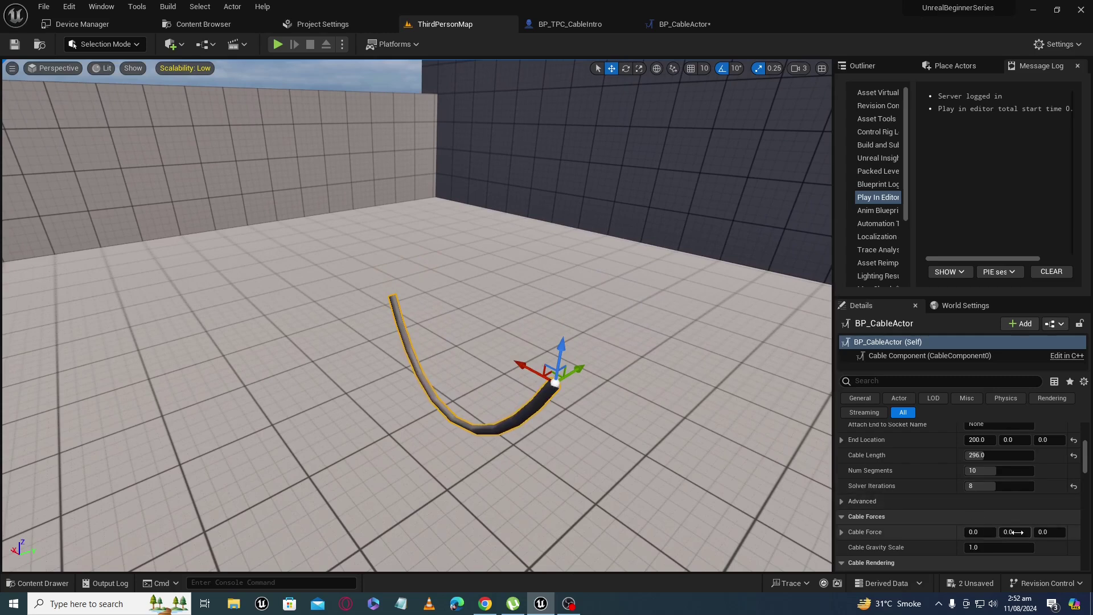
pyautogui.moveTo(1014, 531); pyautogui.dragTo(1033, 532)
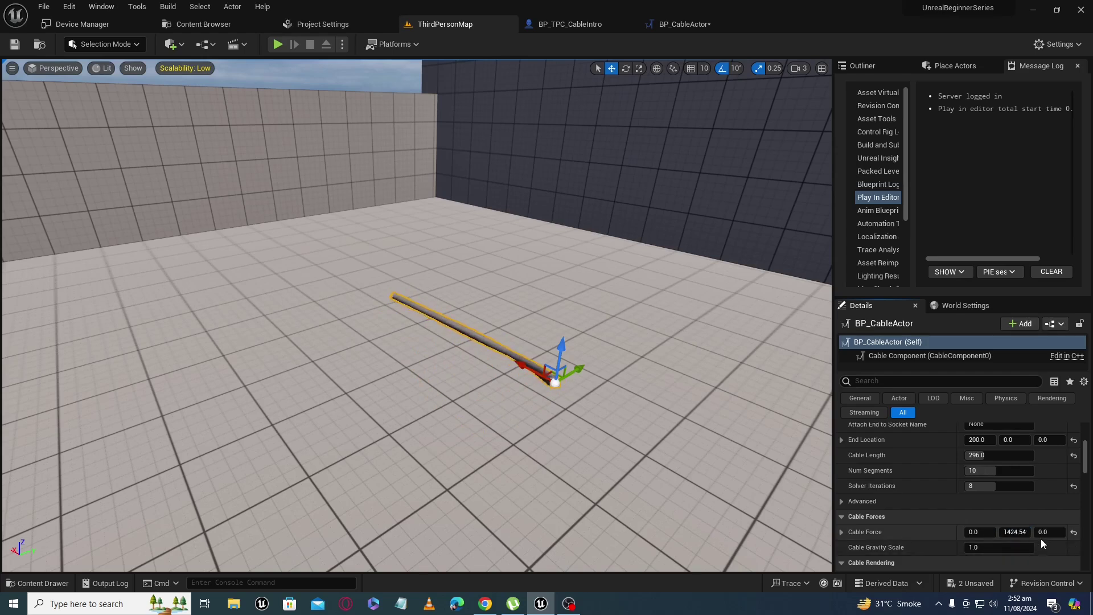
pyautogui.moveTo(1009, 532); pyautogui.dragTo(1030, 532)
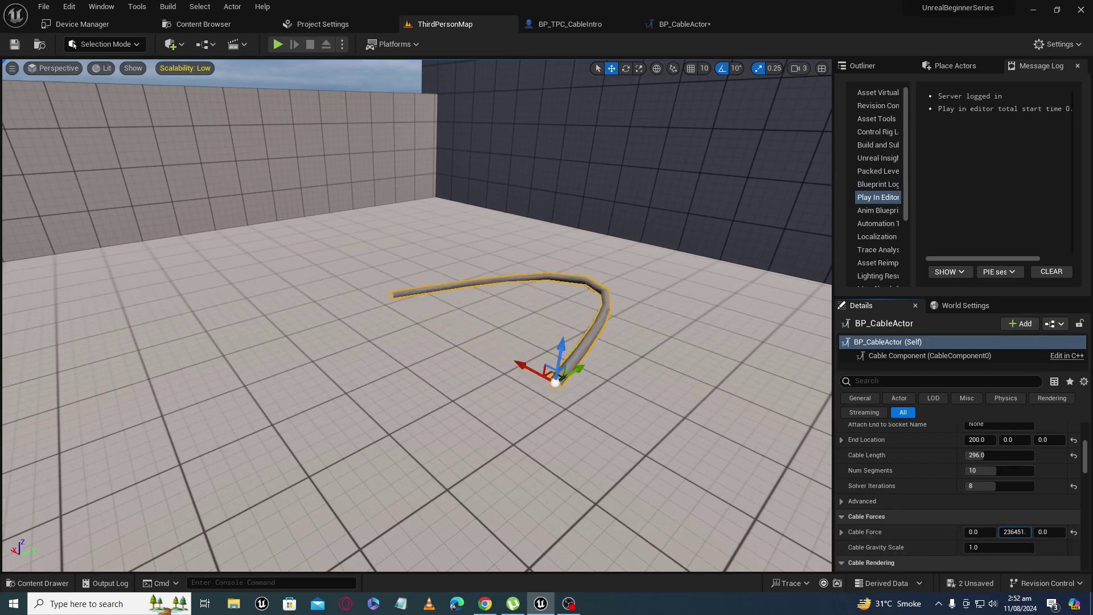
# Step: Raise the Cable Force Z value to about 346006 to lift the cable, and reset Cable Force to its default
pyautogui.moveTo(572, 317); pyautogui.dragTo(467, 348, button='right')
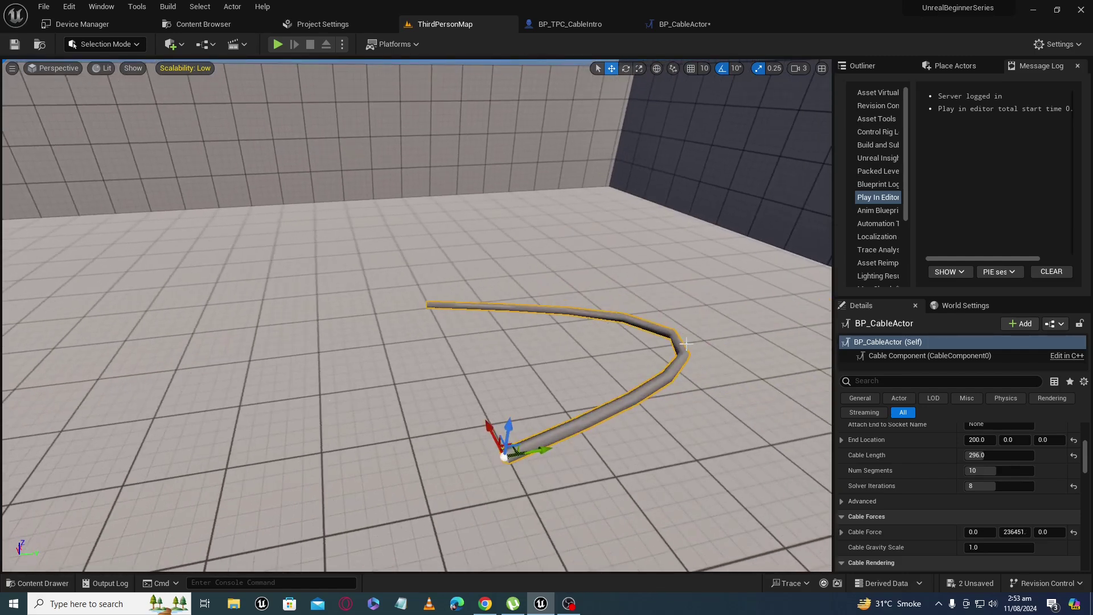
pyautogui.moveTo(467, 349); pyautogui.dragTo(401, 276, button='right')
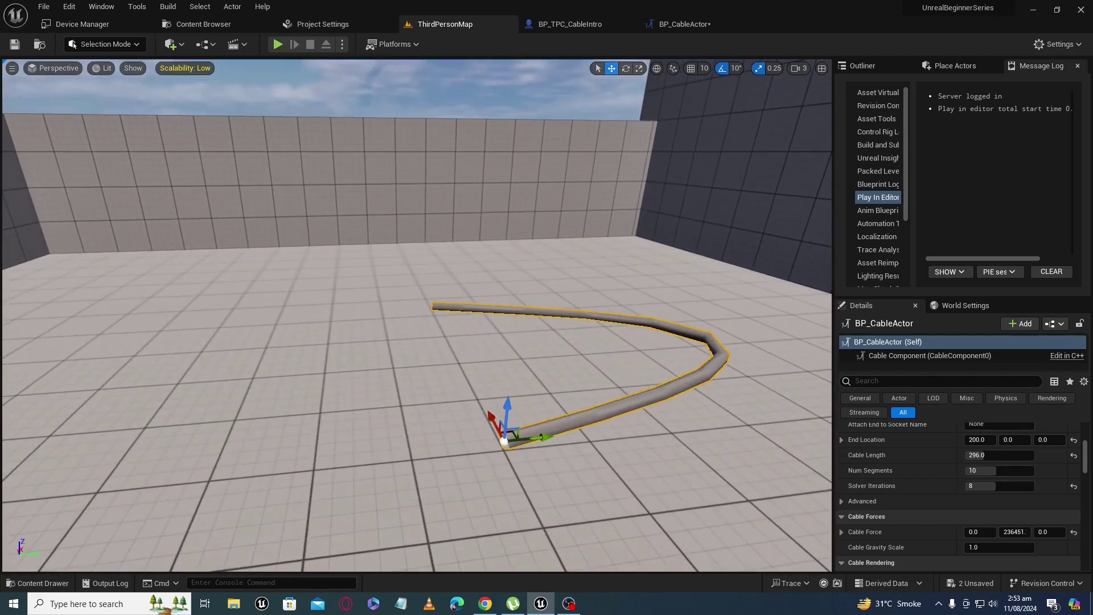
pyautogui.moveTo(654, 392); pyautogui.dragTo(643, 394, button='right')
pyautogui.moveTo(1041, 531)
pyautogui.mouseDown()
pyautogui.moveTo(1085, 531)
pyautogui.moveTo(1049, 531)
pyautogui.mouseUp()
pyautogui.moveTo(683, 398); pyautogui.dragTo(771, 375, button='right')
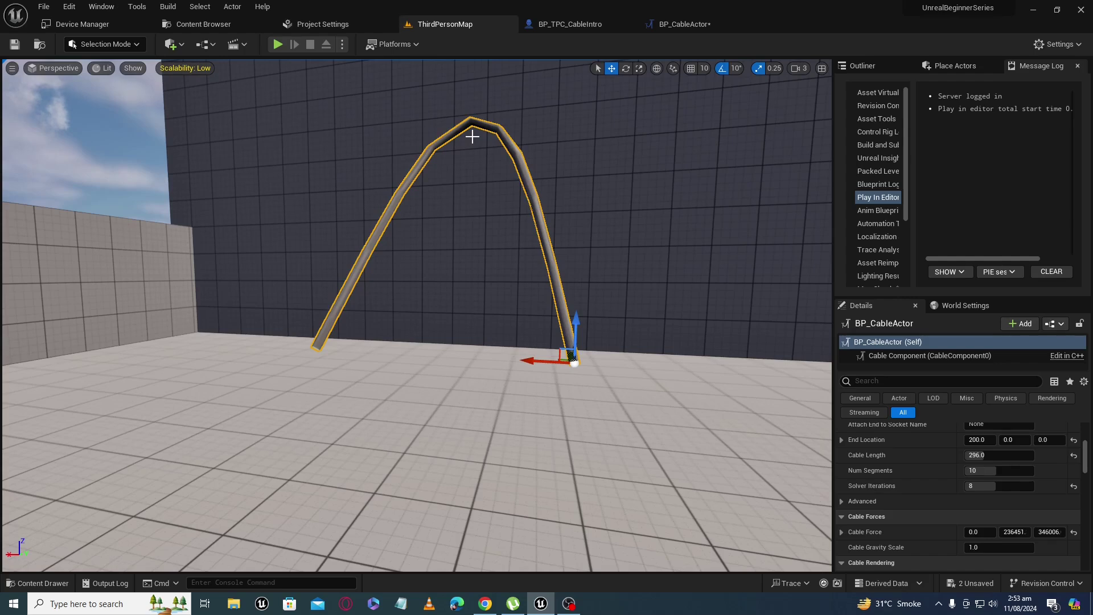
pyautogui.click(1073, 532)
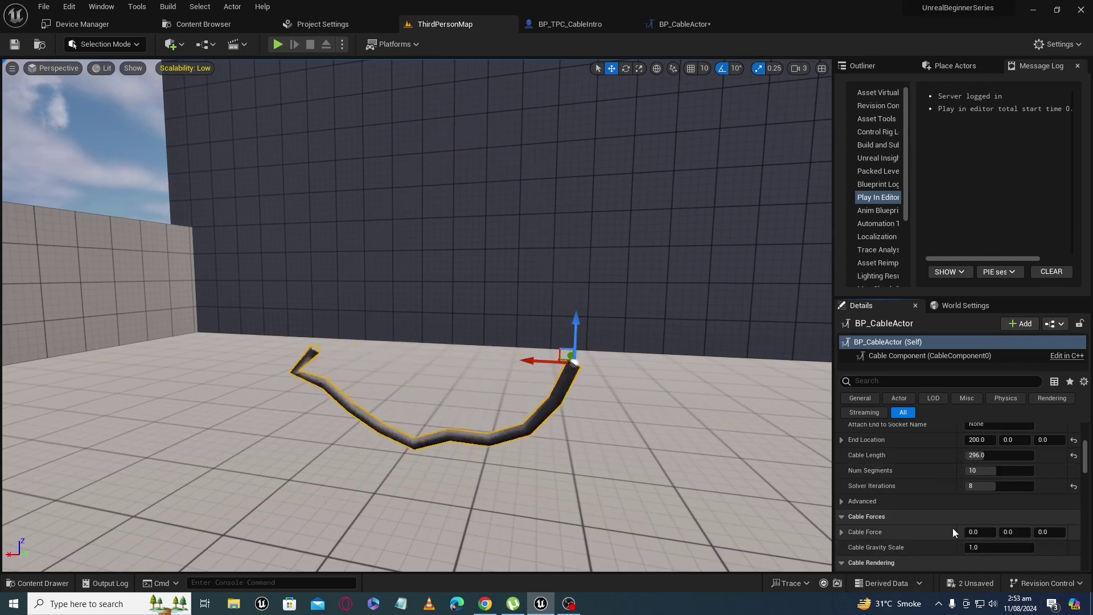
# Step: Lower the Cable Gravity Scale to 0.32 and view the cable's sag from the side
pyautogui.moveTo(416, 319); pyautogui.dragTo(490, 308, button='right')
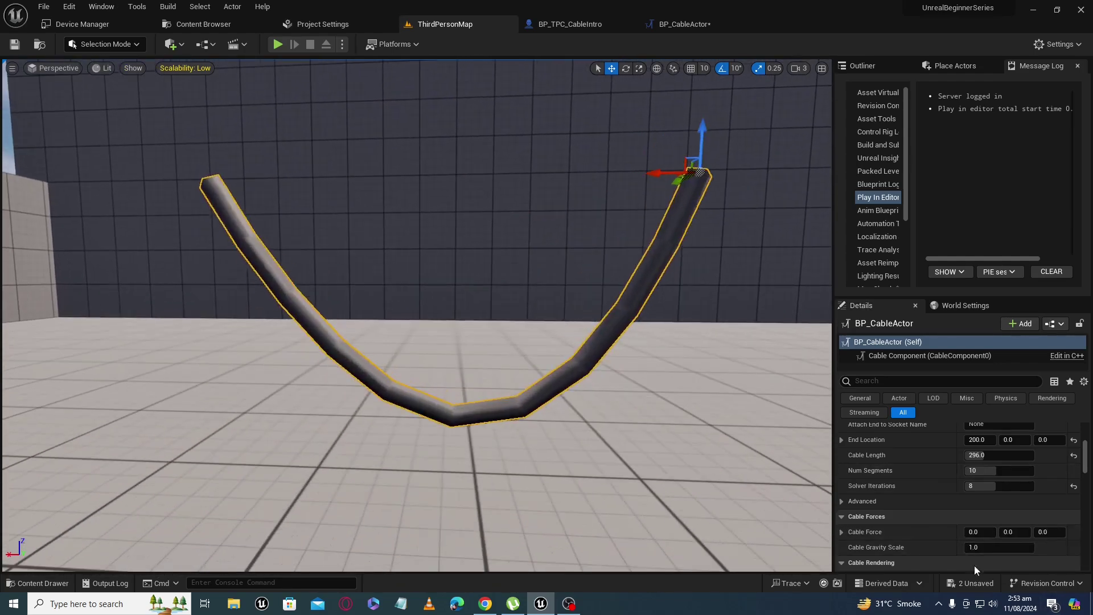
pyautogui.moveTo(1002, 547); pyautogui.dragTo(971, 547)
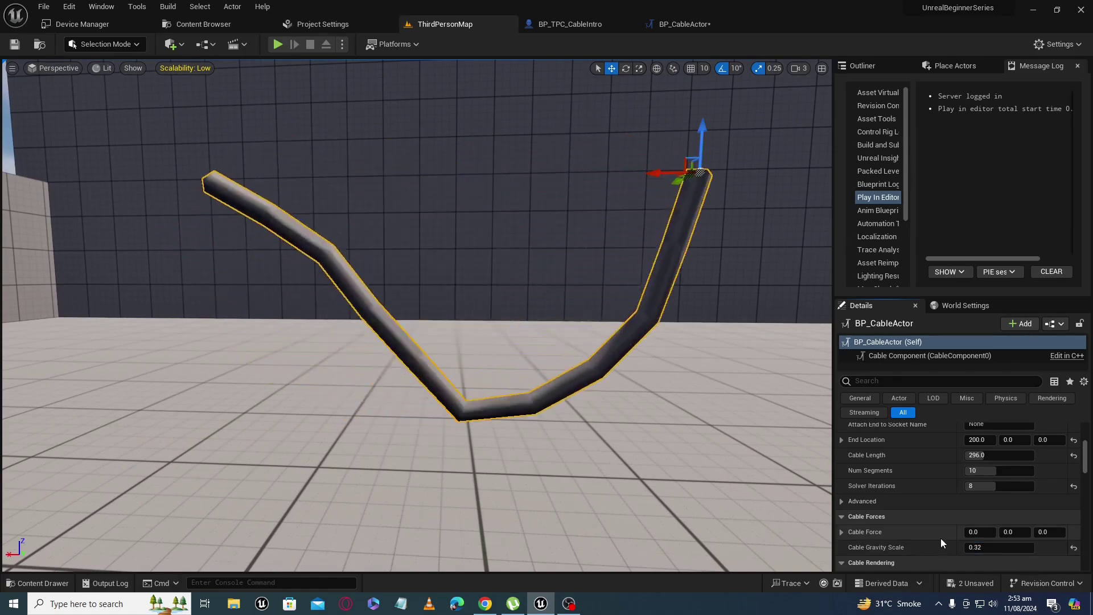
pyautogui.moveTo(592, 464); pyautogui.dragTo(512, 424, button='right')
pyautogui.press('d')
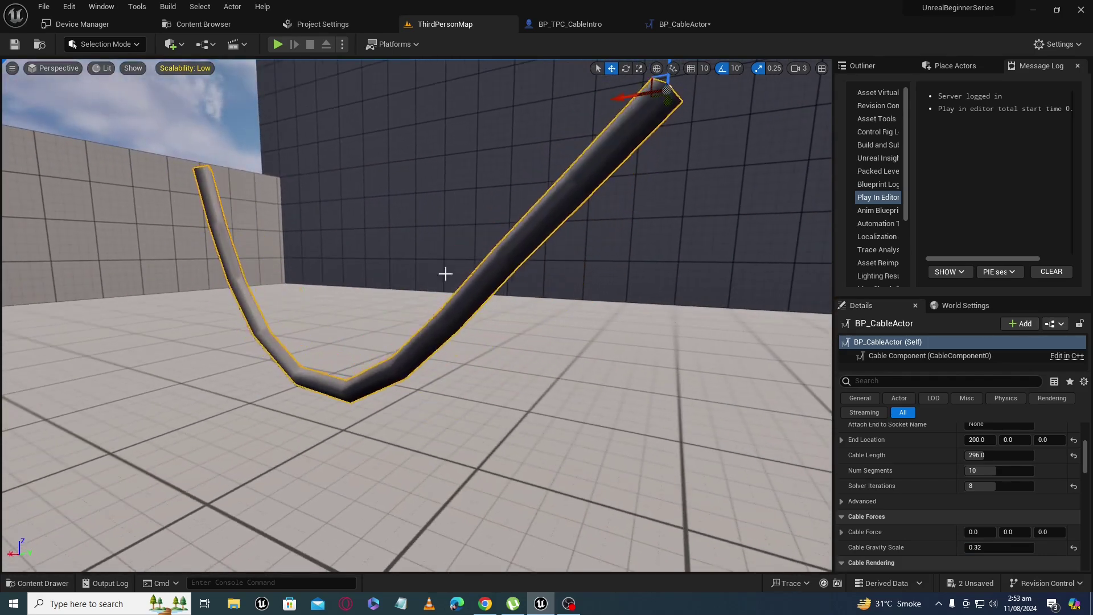
# Step: Set the Cable Gravity Scale to a negative value of about -2.78 and view the cable from the front
pyautogui.moveTo(1003, 549); pyautogui.dragTo(916, 548)
pyautogui.moveTo(619, 416); pyautogui.dragTo(592, 348, button='right')
pyautogui.press('s')
pyautogui.press('w')
pyautogui.press('q')
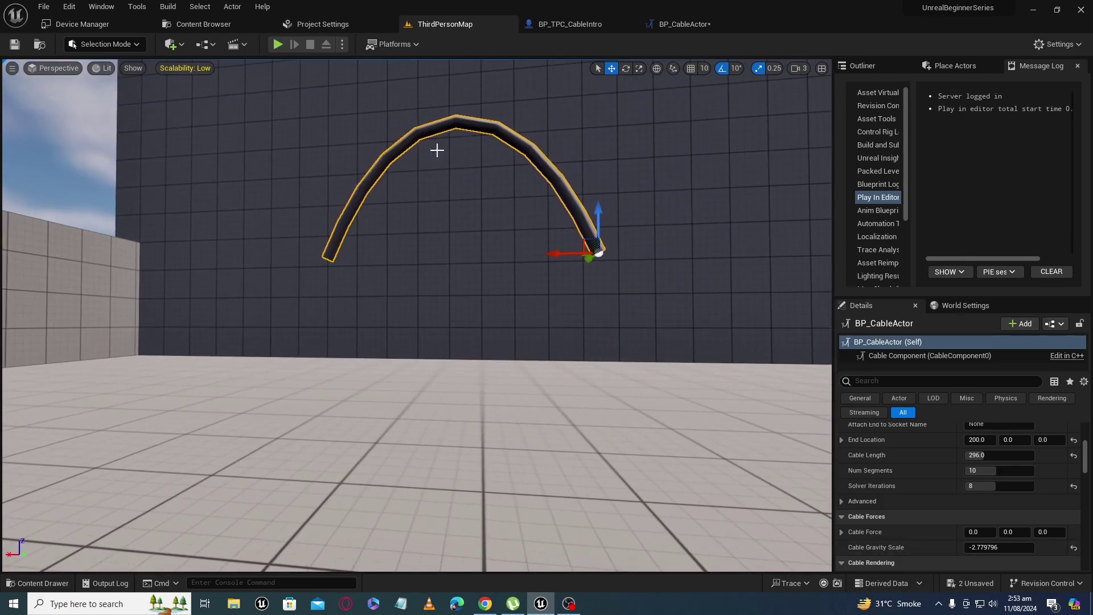
# Step: Raise the Cable Gravity Scale to about 11.14 and on to about 11.97, and reset it to its default
pyautogui.moveTo(991, 547); pyautogui.dragTo(1044, 547)
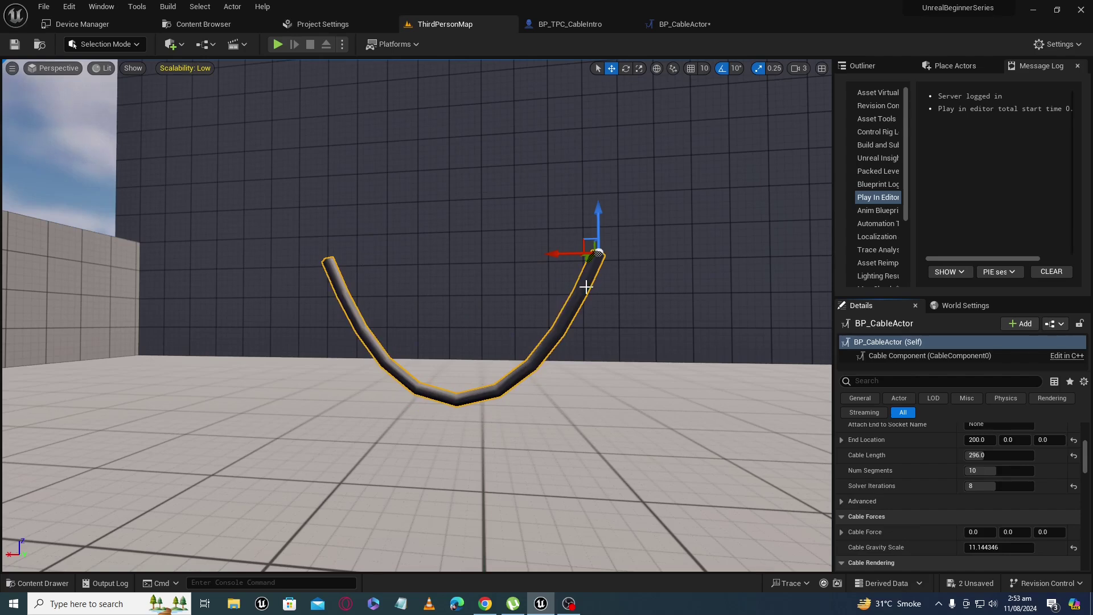
pyautogui.scroll(3, 559, 387)
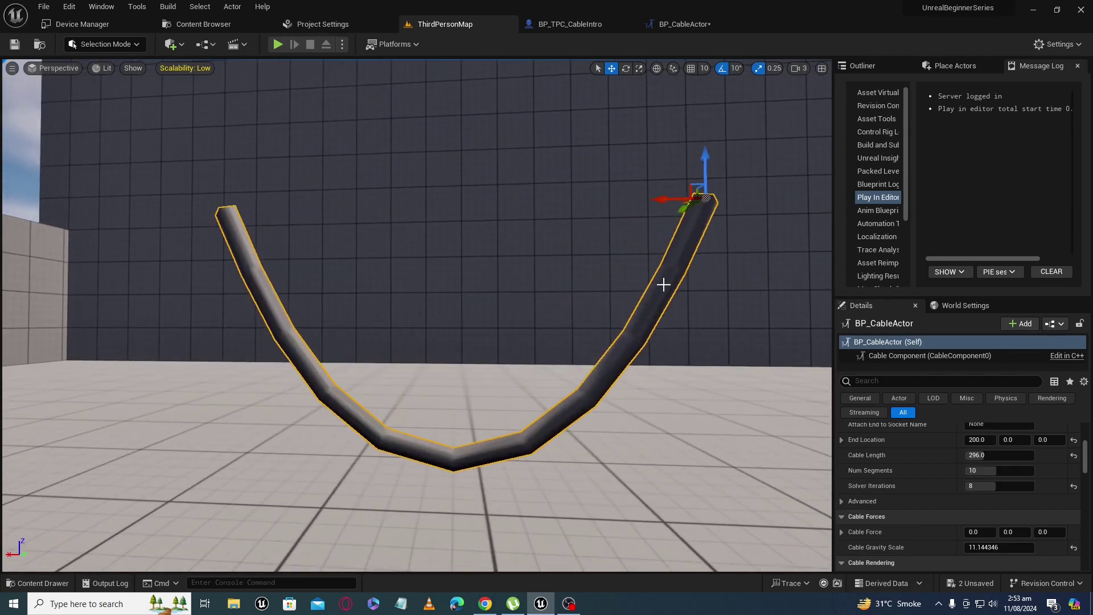
pyautogui.moveTo(985, 547); pyautogui.dragTo(989, 548)
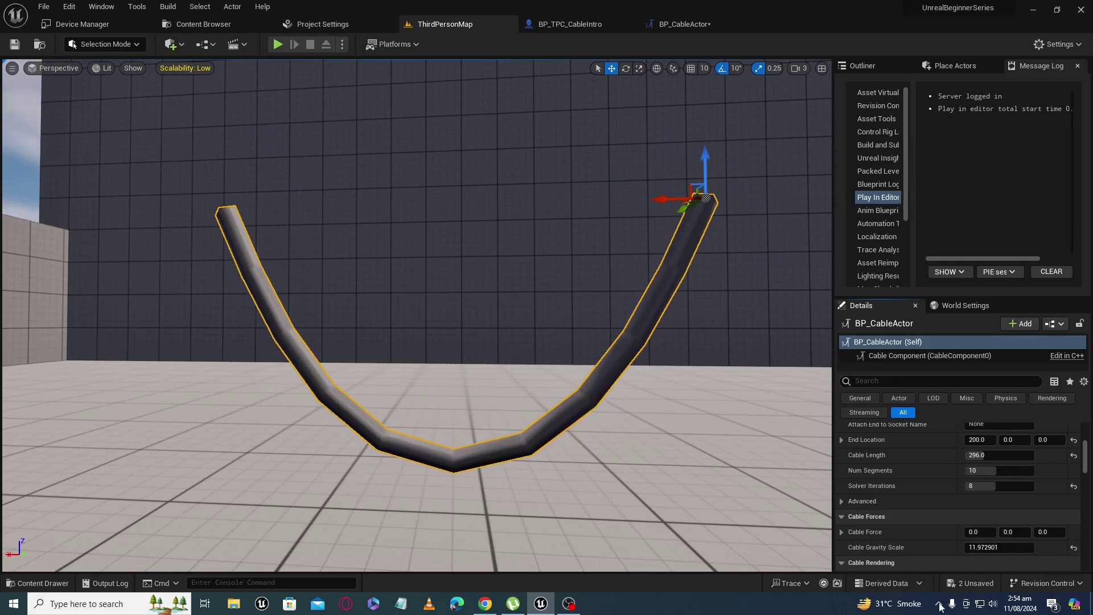
pyautogui.click(1073, 547)
# Step: Try a thinner Cable Width of about 2.8, inspect the cable from several angles, and reset the width to its default
pyautogui.scroll(-3, 970, 549)
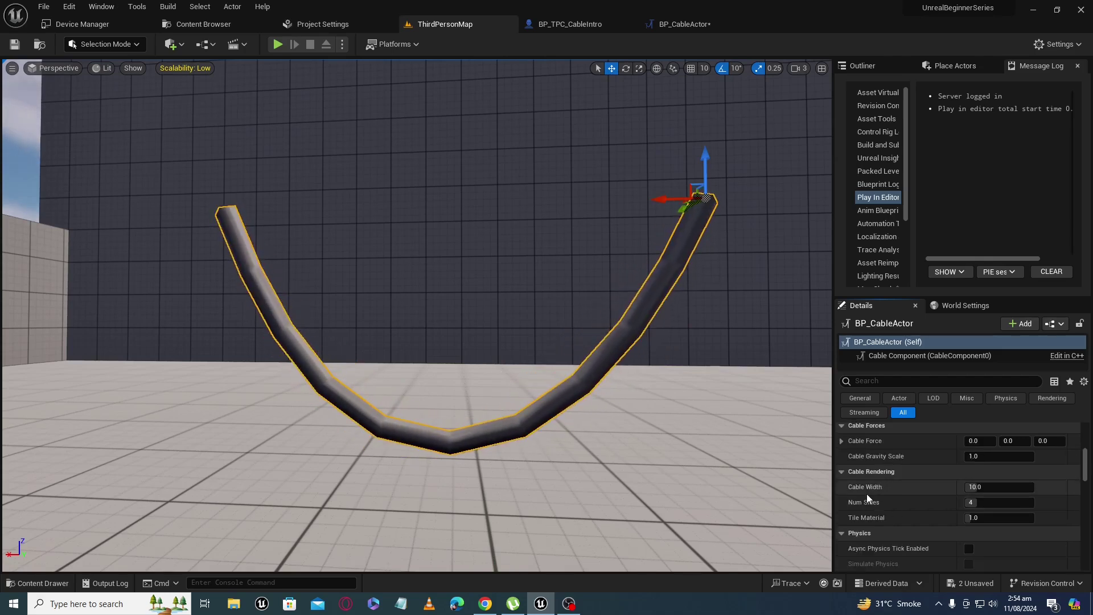
pyautogui.moveTo(626, 398); pyautogui.dragTo(814, 444, button='right')
pyautogui.keyDown('shift'); pyautogui.moveTo(529, 305); pyautogui.dragTo(481, 91); pyautogui.keyUp('shift')
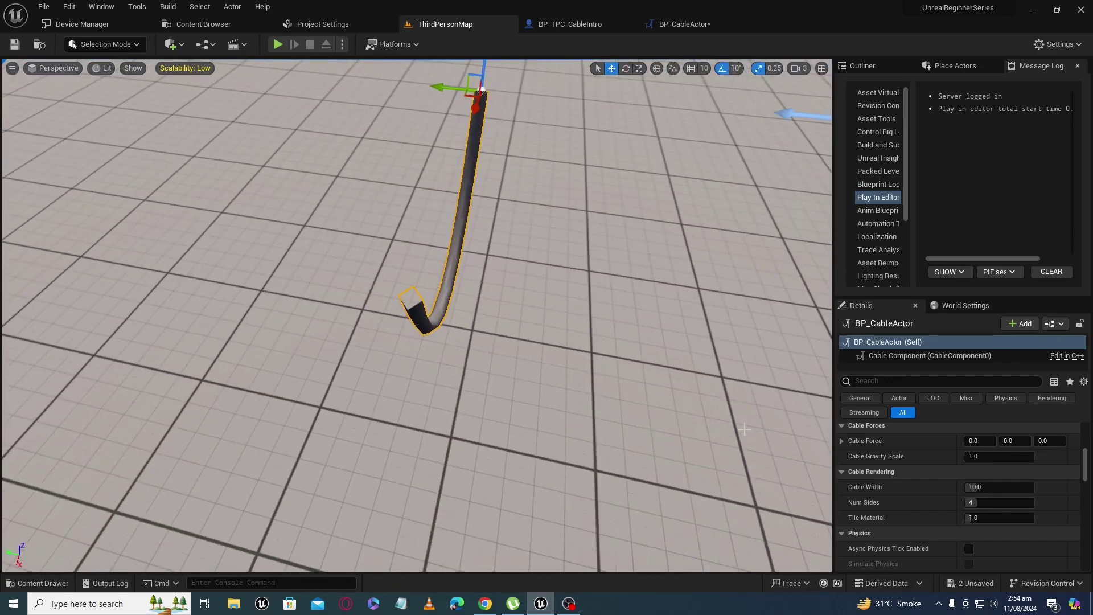
pyautogui.moveTo(974, 487); pyautogui.dragTo(906, 466)
pyautogui.moveTo(621, 371)
pyautogui.mouseDown(button='right')
pyautogui.moveTo(592, 358)
pyautogui.moveTo(581, 333)
pyautogui.moveTo(598, 367)
pyautogui.moveTo(622, 371)
pyautogui.mouseUp(button='right')
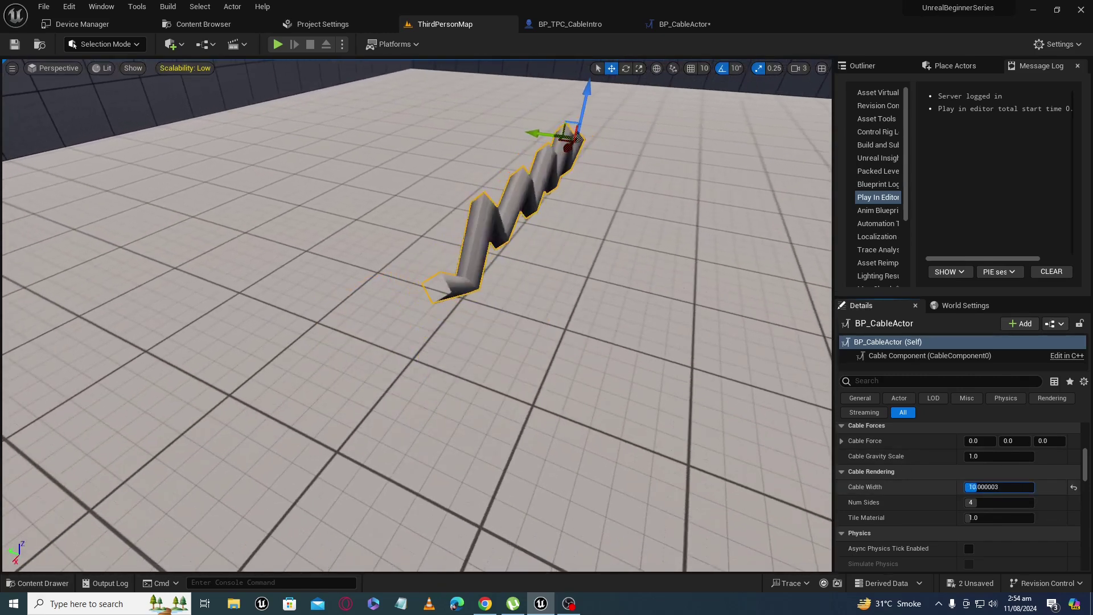
pyautogui.moveTo(654, 400); pyautogui.dragTo(621, 370, button='right')
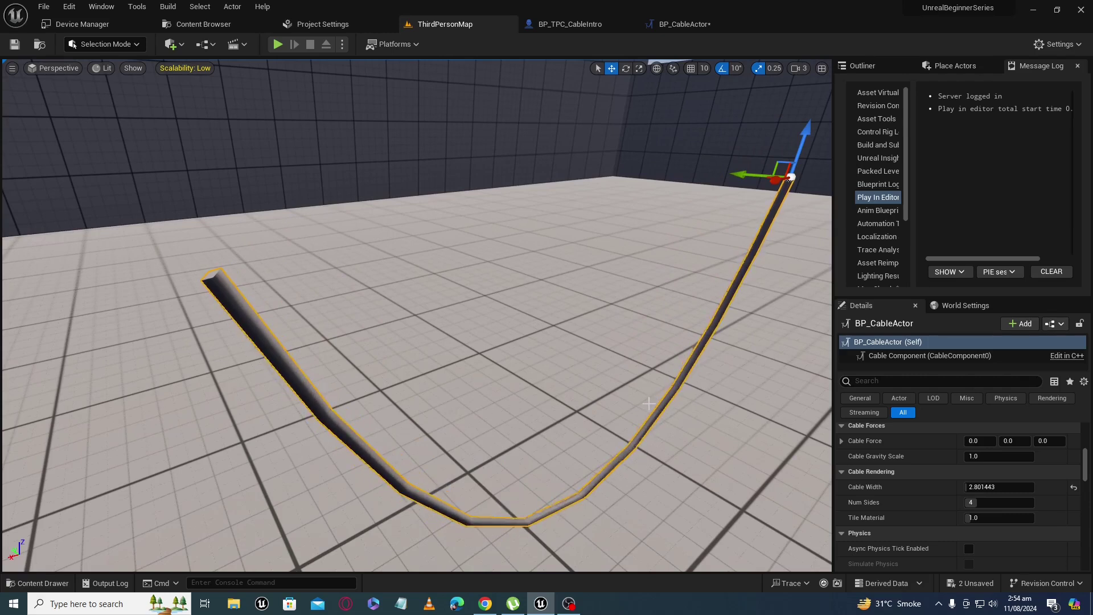
pyautogui.moveTo(621, 371); pyautogui.dragTo(621, 370, button='right')
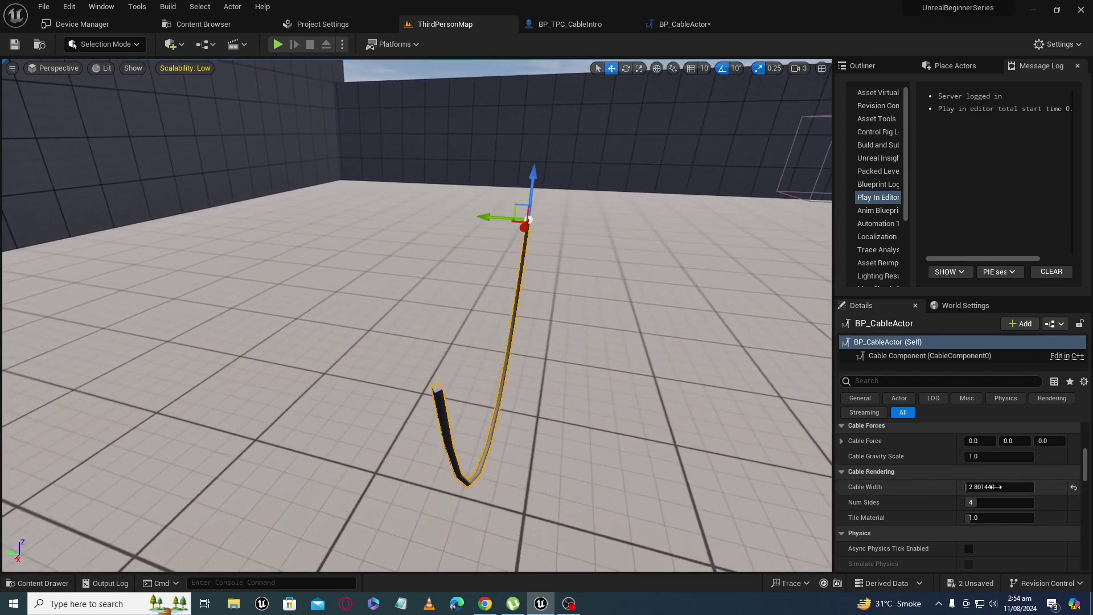
pyautogui.click(1072, 487)
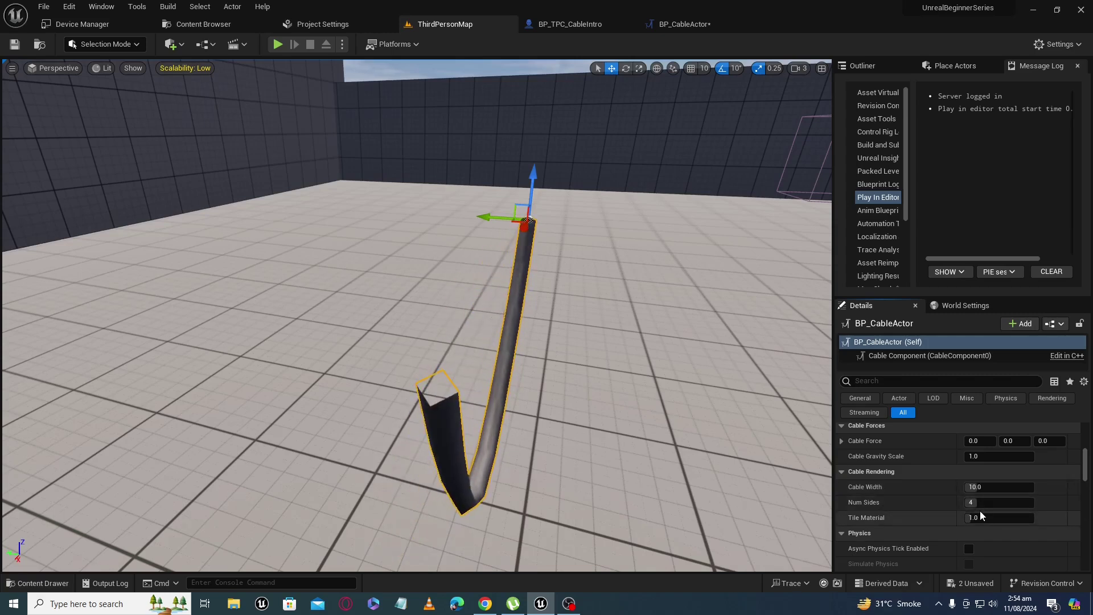
# Step: Compare Num Sides at 15 and 6 at the cable's open end, and reset it to its default
pyautogui.moveTo(698, 473); pyautogui.dragTo(699, 473, button='right')
pyautogui.moveTo(621, 370); pyautogui.dragTo(621, 371, button='right')
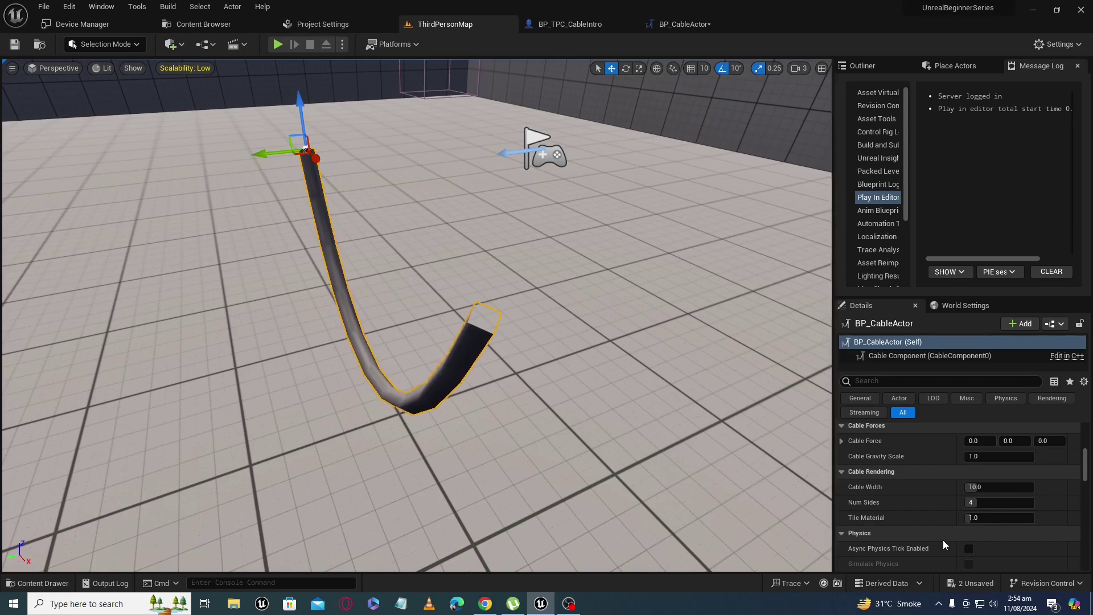
pyautogui.moveTo(983, 503); pyautogui.dragTo(1029, 504)
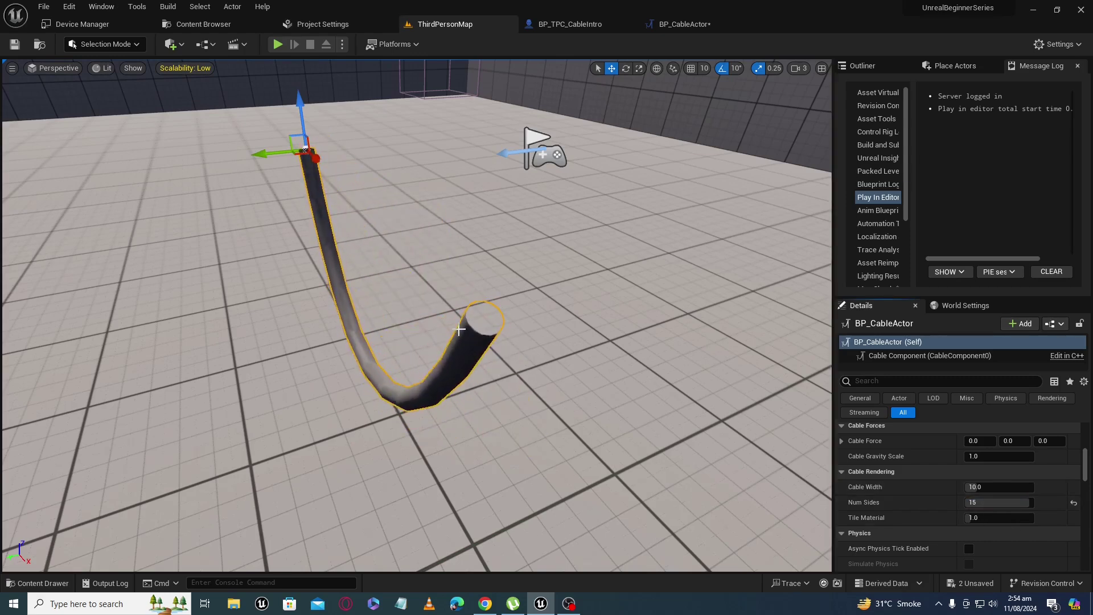
pyautogui.moveTo(1022, 503); pyautogui.dragTo(999, 504)
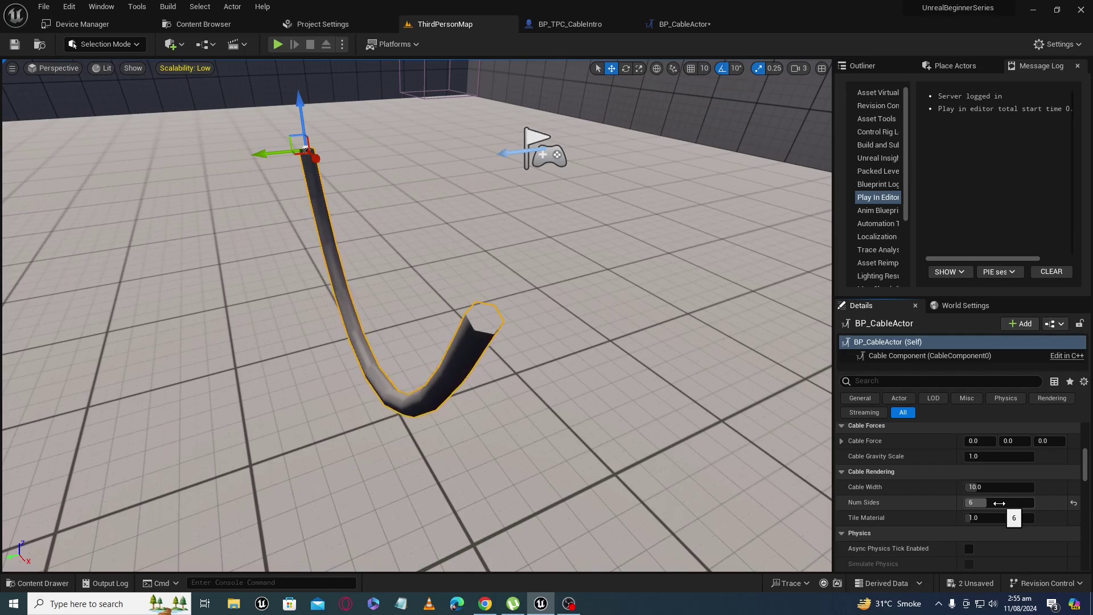
pyautogui.click(1073, 503)
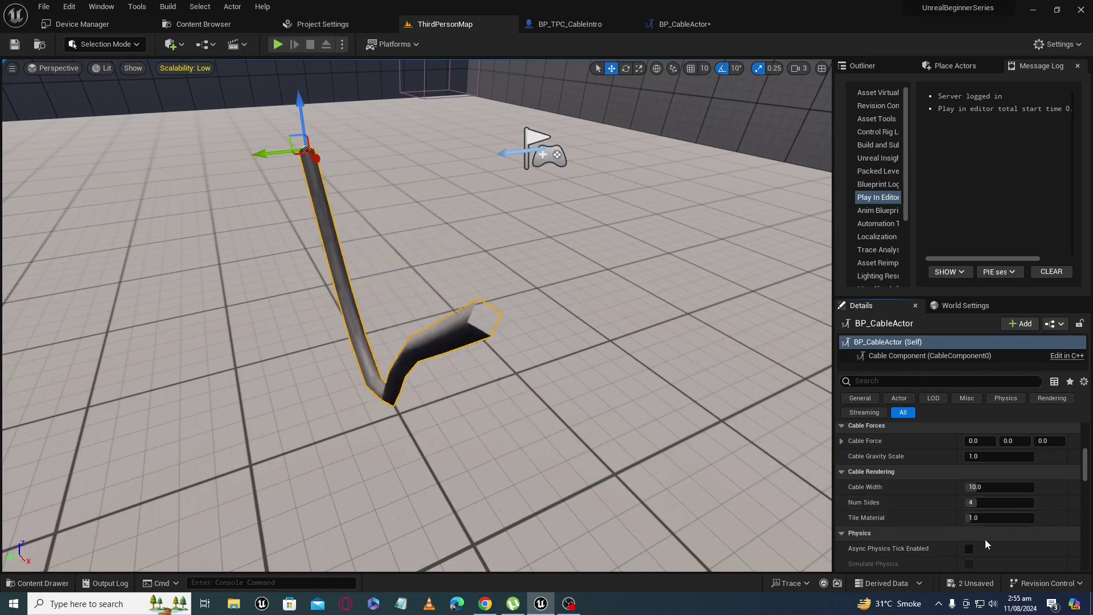
# Step: Compare Tile Material at about 5.23 and 0.1 on a close view of the cable, and reset it to its default
pyautogui.moveTo(547, 307)
pyautogui.mouseDown(button='right')
pyautogui.moveTo(700, 316)
pyautogui.moveTo(540, 320)
pyautogui.mouseUp(button='right')
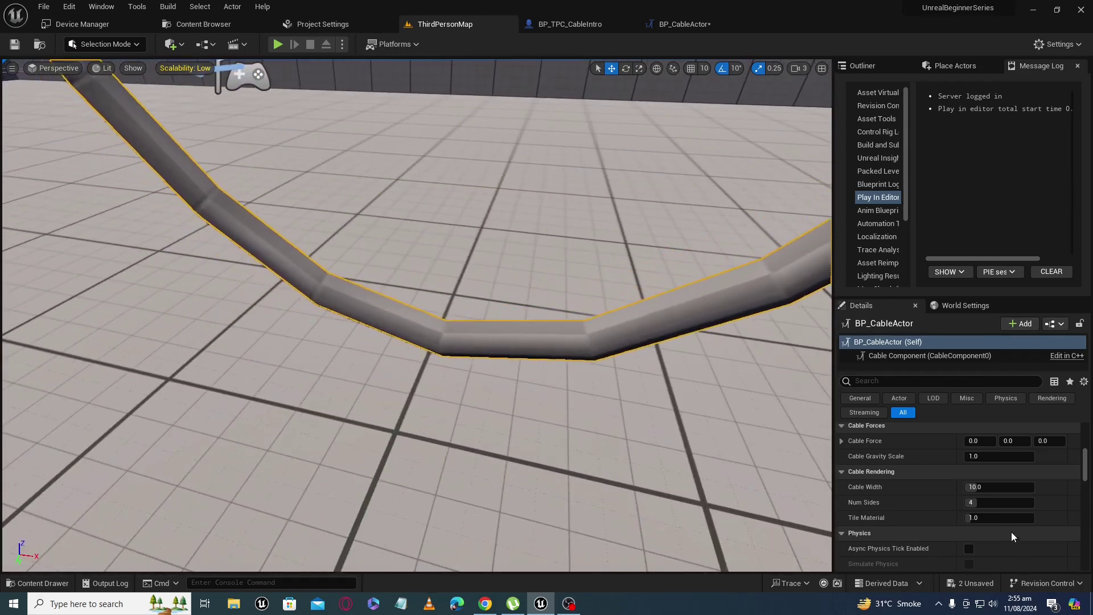
pyautogui.moveTo(983, 518); pyautogui.dragTo(1009, 518)
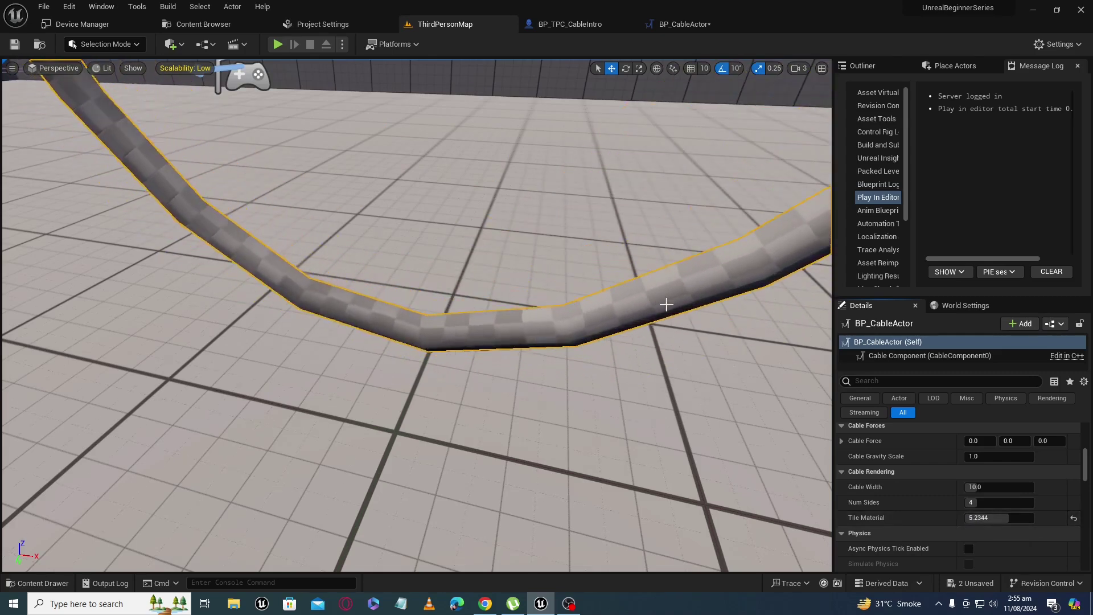
pyautogui.moveTo(995, 518); pyautogui.dragTo(964, 518)
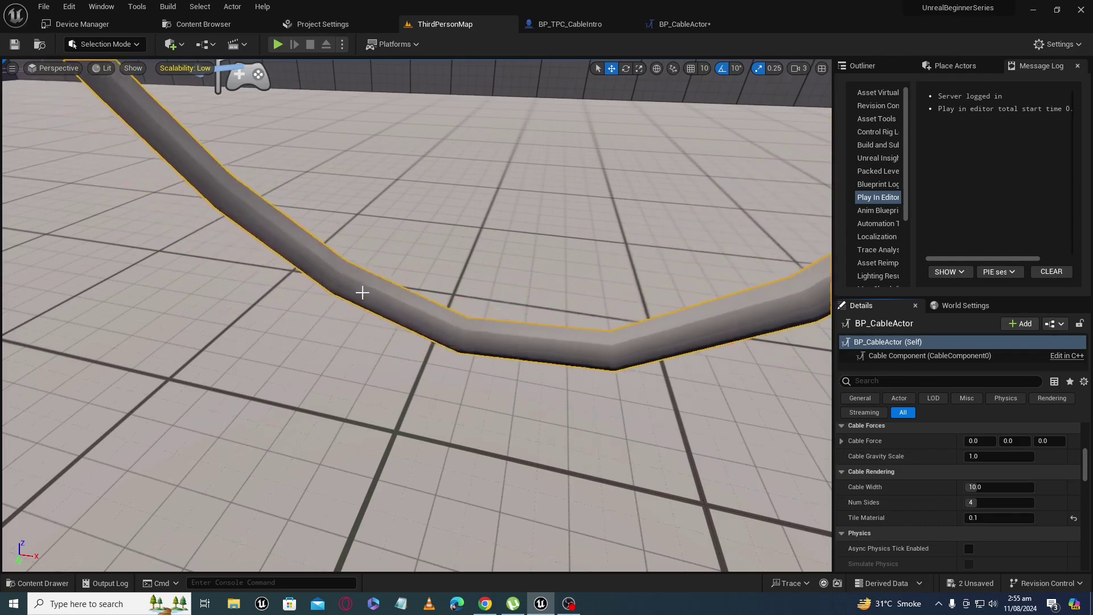
pyautogui.click(1074, 517)
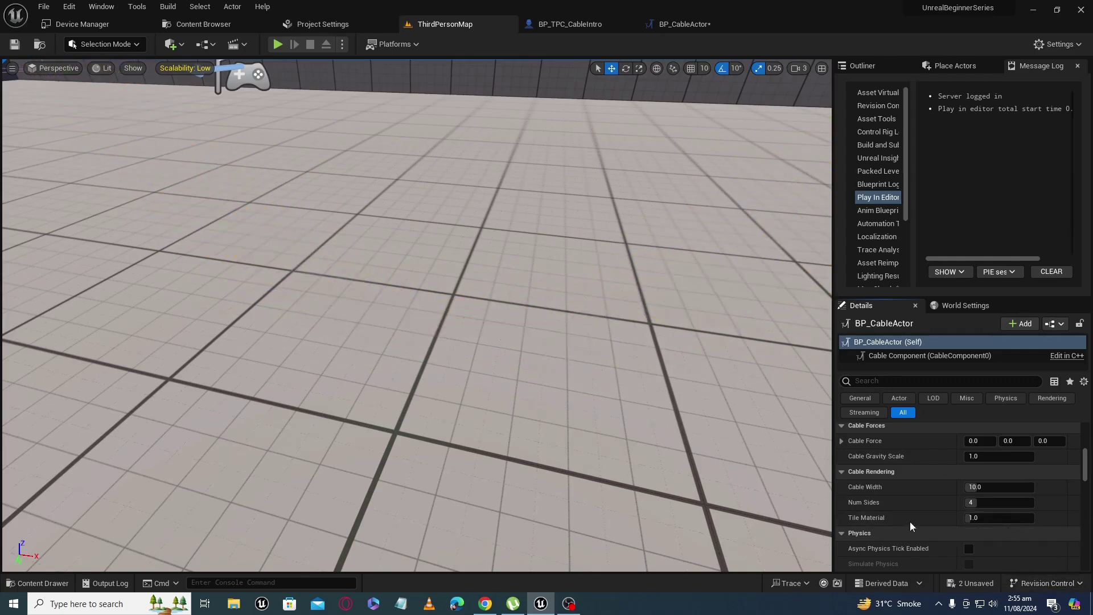
# Step: Assign the M_Brick_Clay_New material to the cable's Element 0 slot, inspect it up close, and return to the Cable Rendering settings
pyautogui.moveTo(608, 385); pyautogui.dragTo(544, 398, button='right')
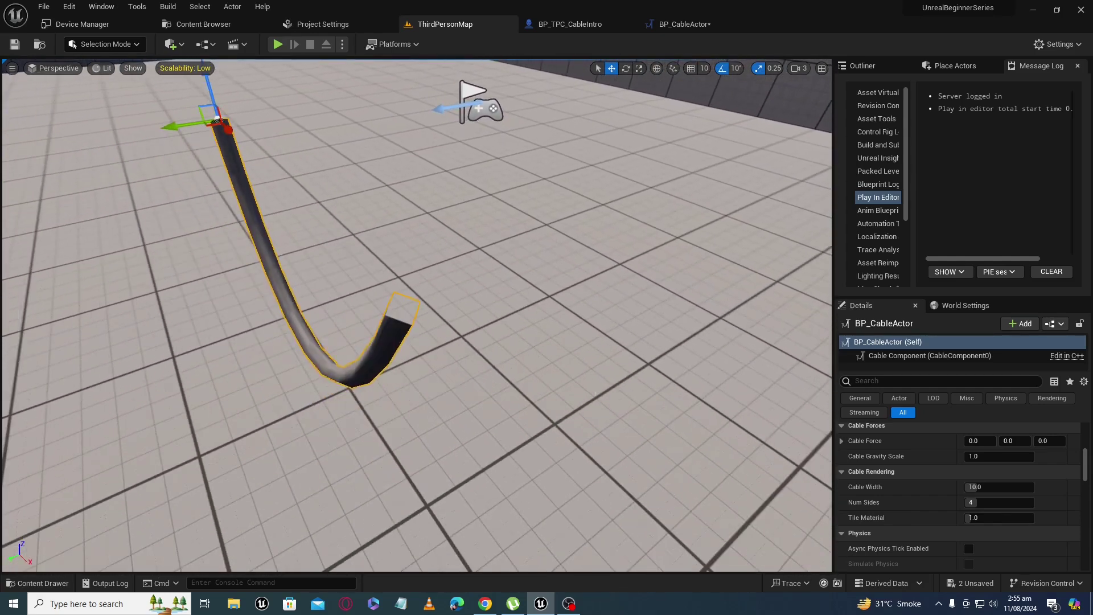
pyautogui.scroll(8, 873, 517)
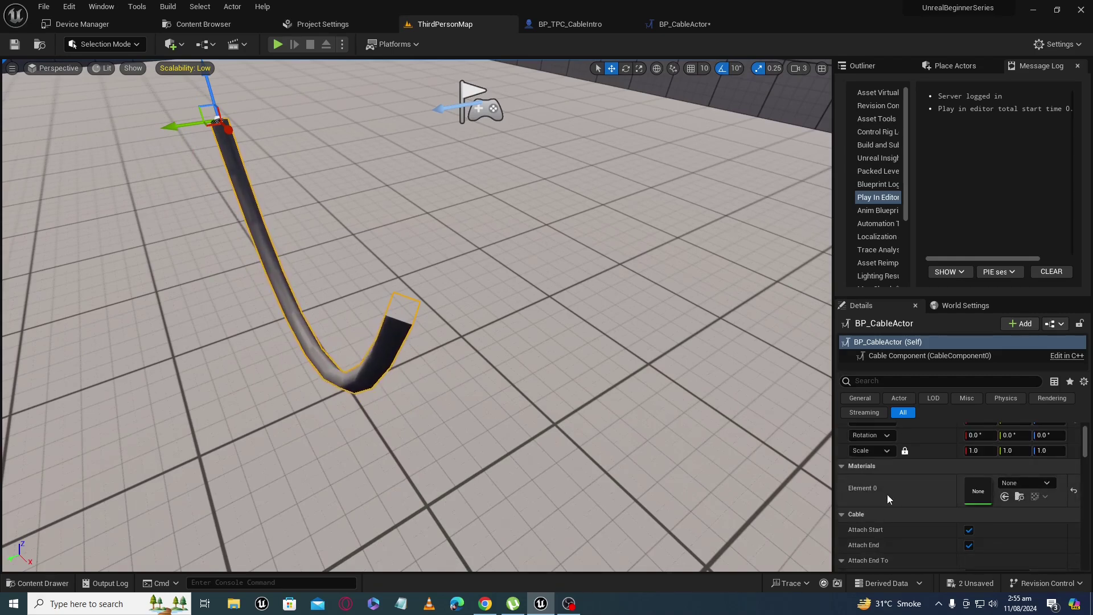
pyautogui.moveTo(350, 399); pyautogui.dragTo(478, 384, button='right')
pyautogui.press('a')
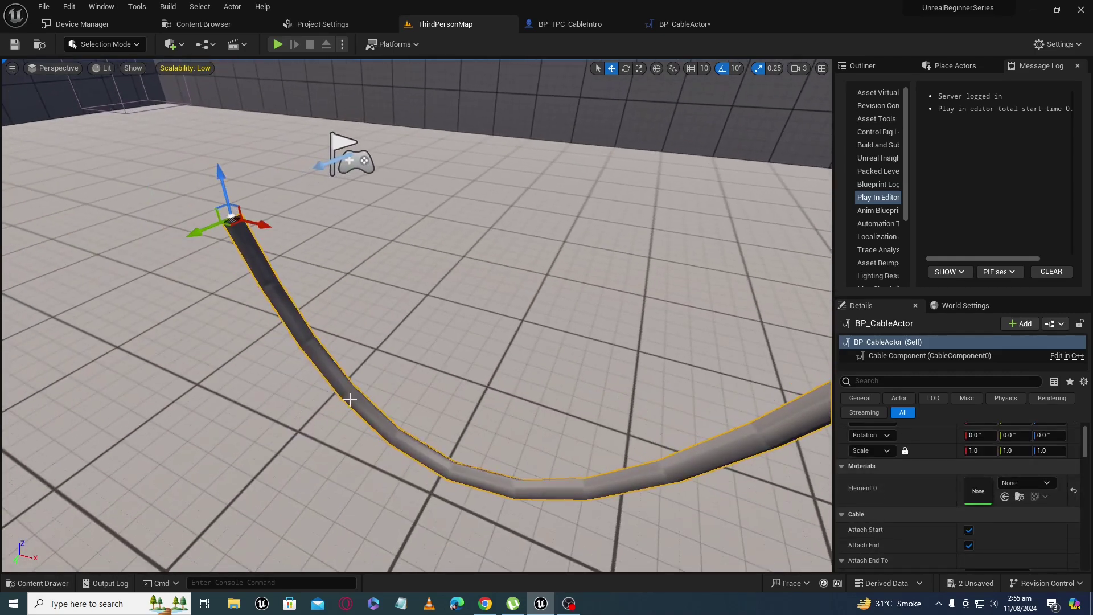
pyautogui.click(1029, 484)
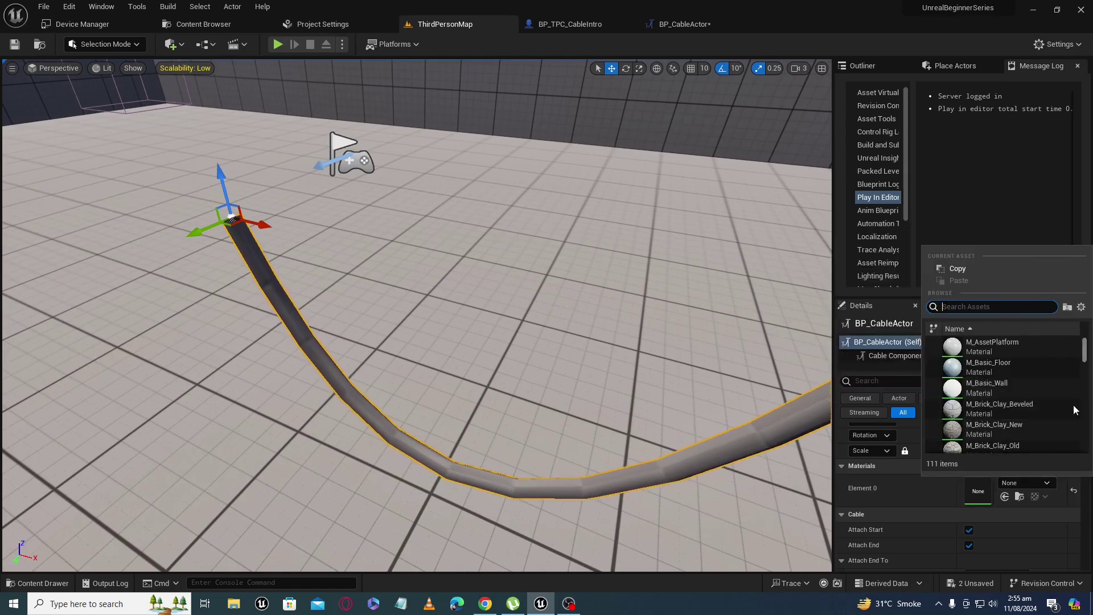
pyautogui.click(990, 428)
pyautogui.moveTo(711, 413); pyautogui.dragTo(816, 432, button='right')
pyautogui.moveTo(698, 399); pyautogui.dragTo(698, 406)
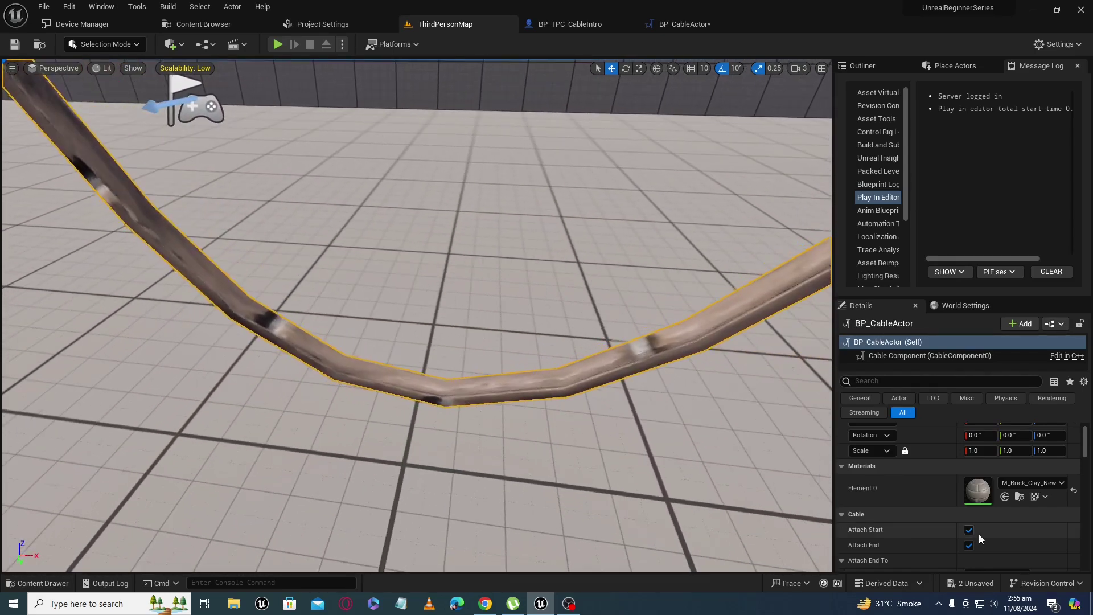
pyautogui.scroll(-5, 979, 526)
pyautogui.scroll(-2, 979, 527)
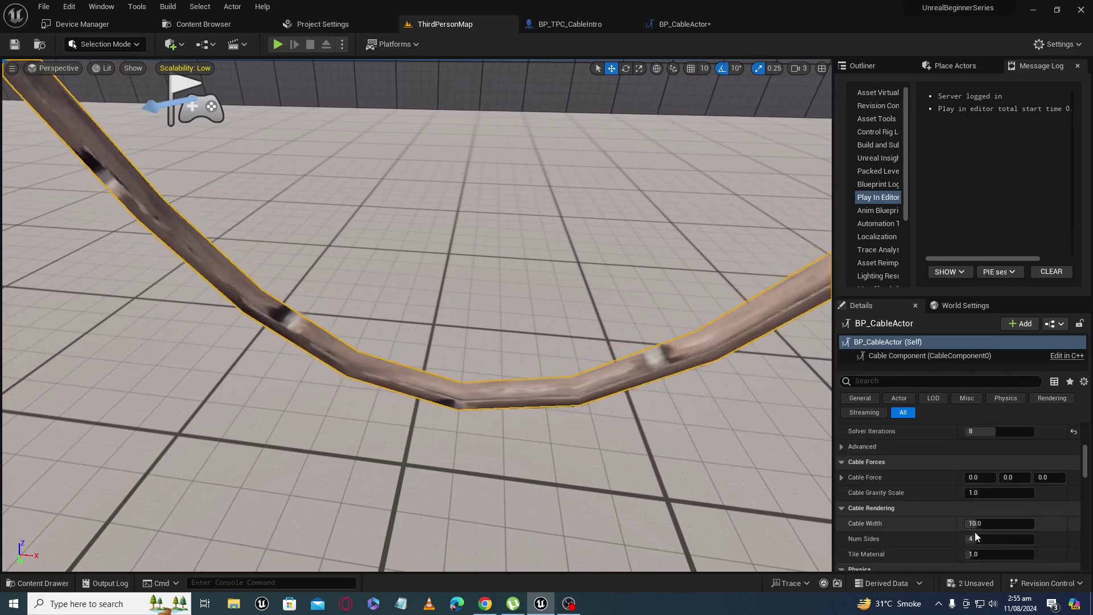